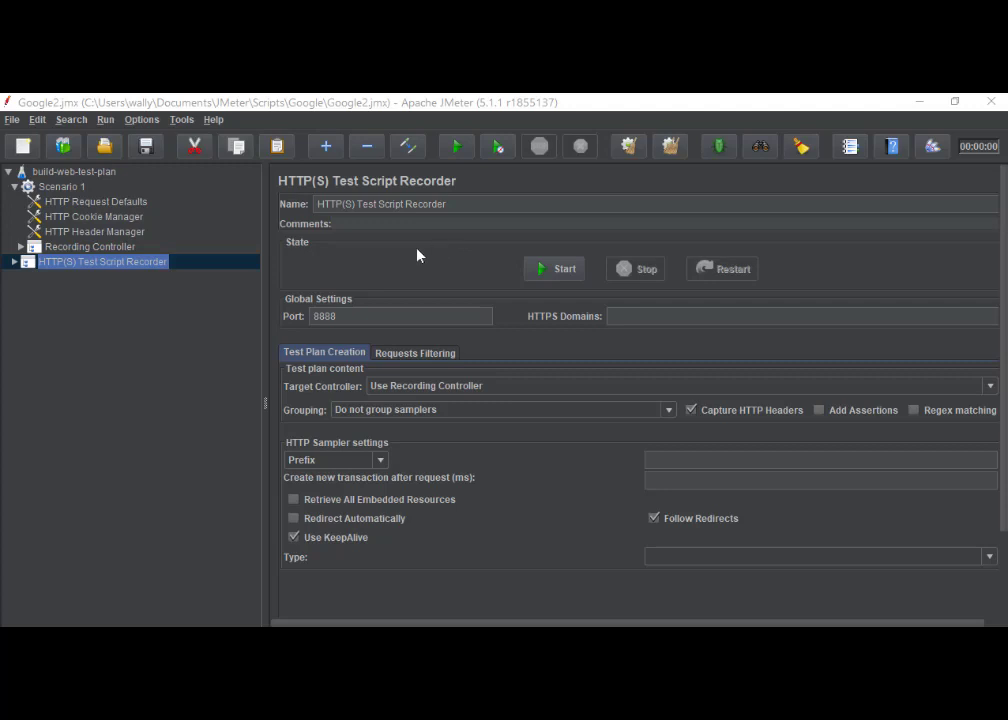
Review the Recording Controller, the HTTP(S) Test Script Recorder with its View Results Tree, and the recorder's port setting.
click(97, 250)
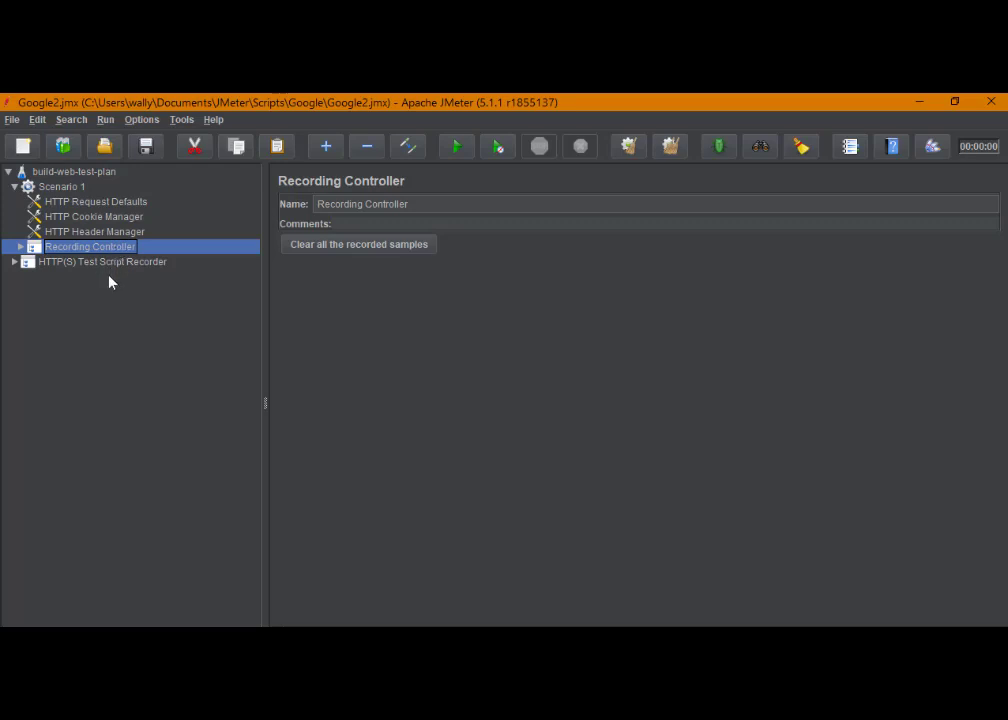
click(104, 263)
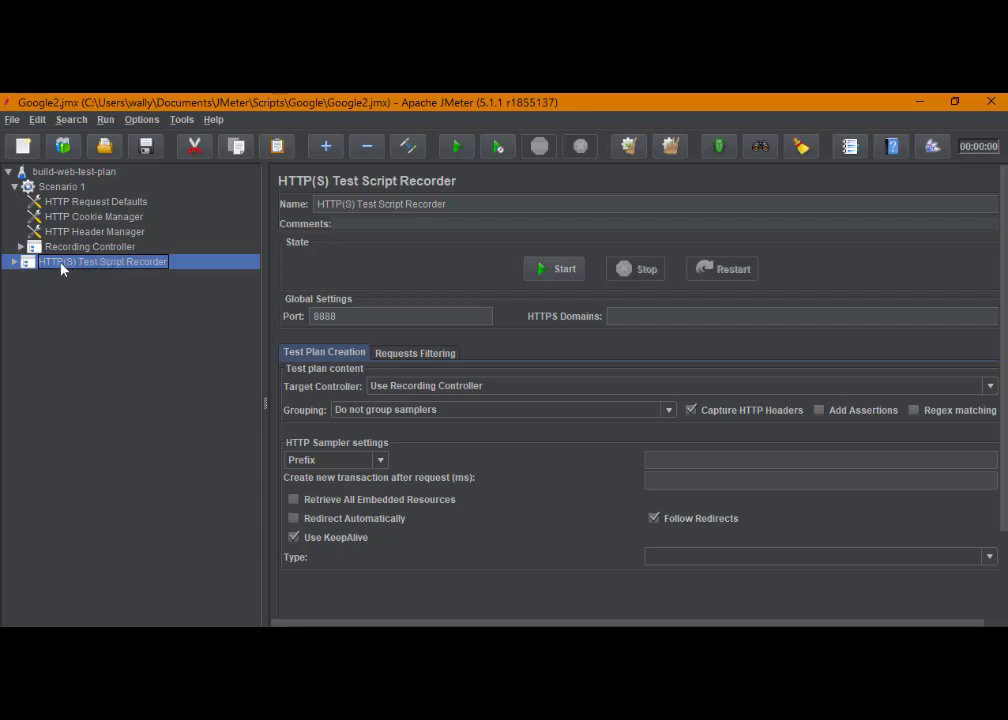
click(14, 262)
click(89, 280)
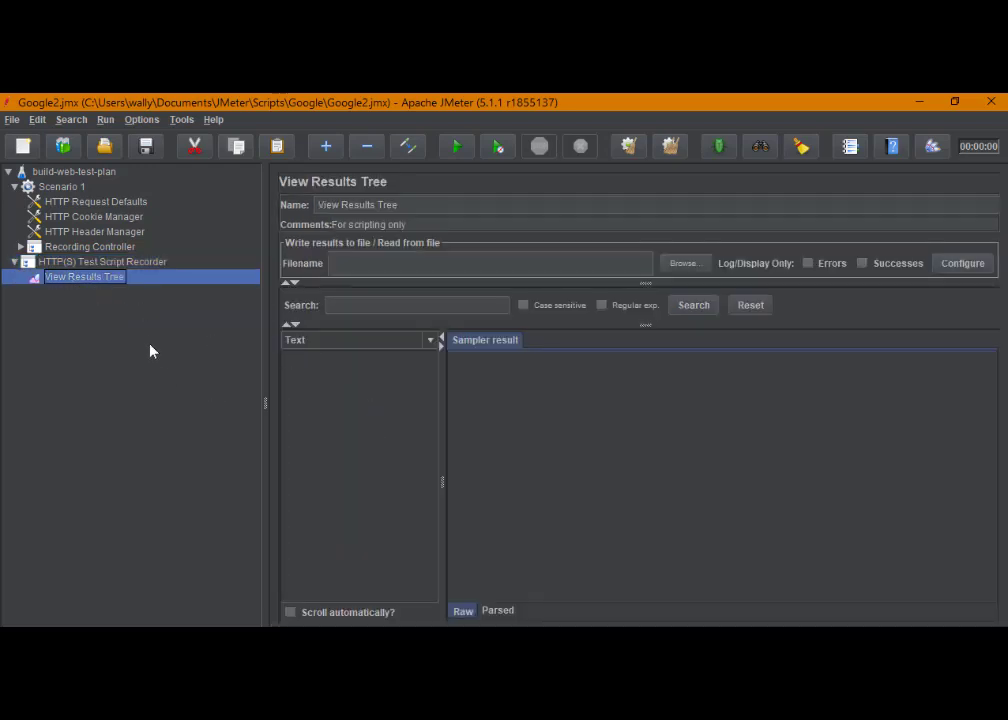
click(101, 262)
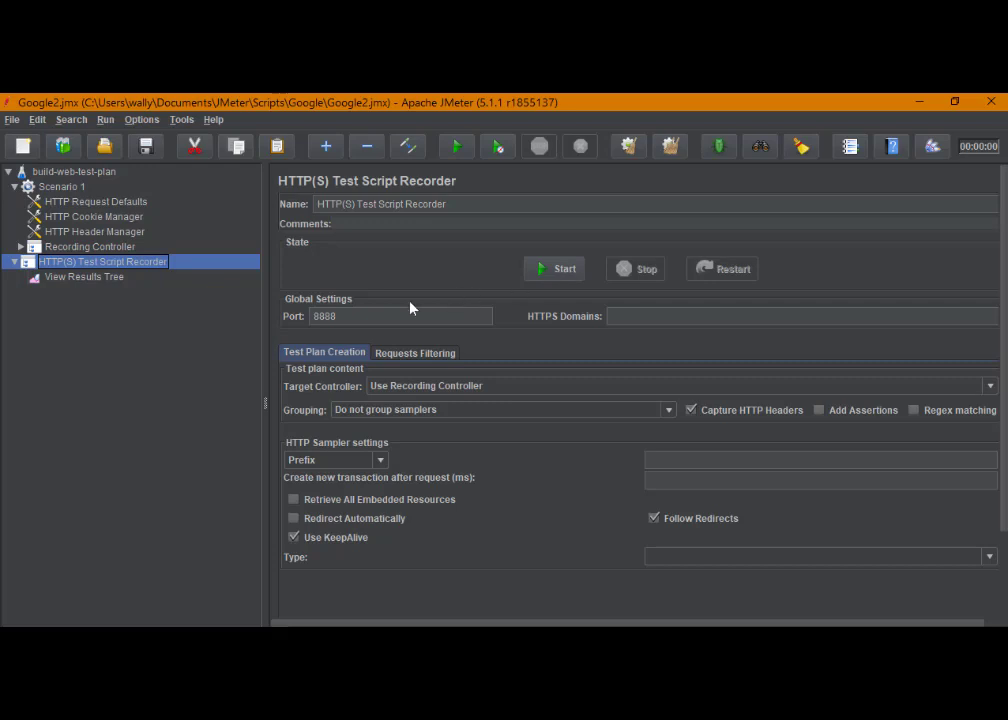
click(341, 315)
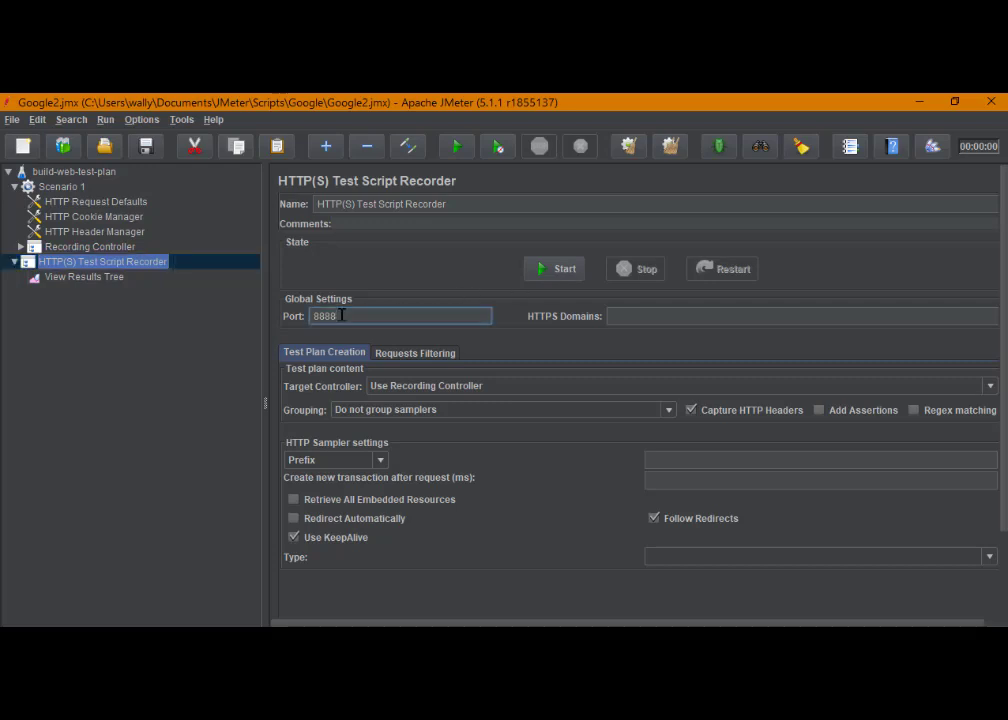
drag(341, 315, 299, 316)
Expand the Recording Controller and examine its recorded requests, including the details of 16 /complete/search and 1 /.
click(20, 246)
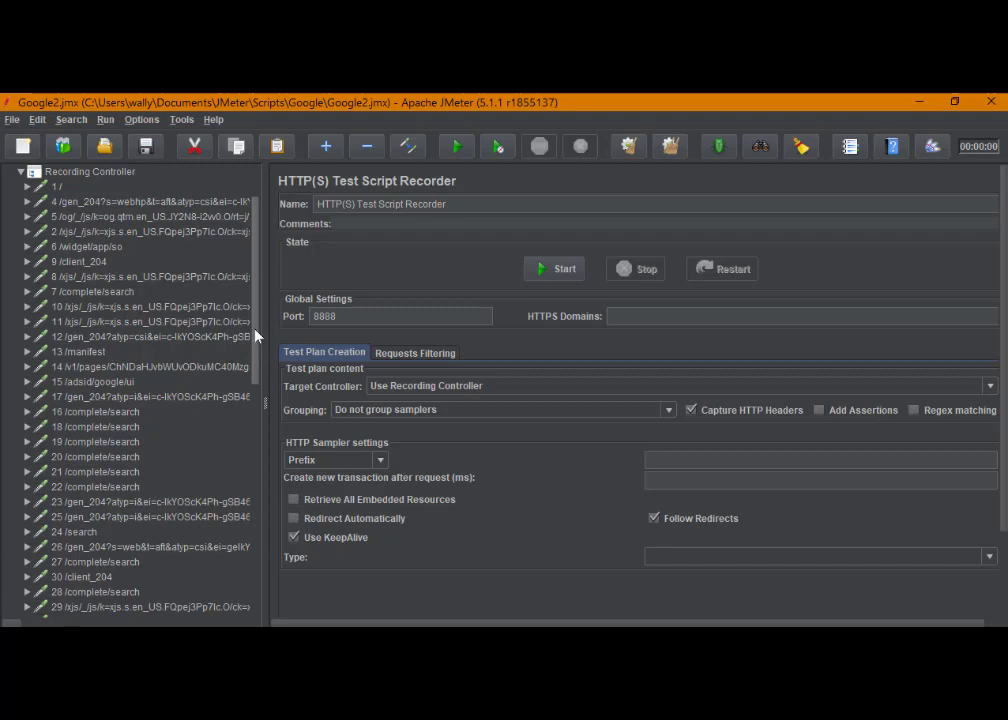
drag(255, 336, 249, 577)
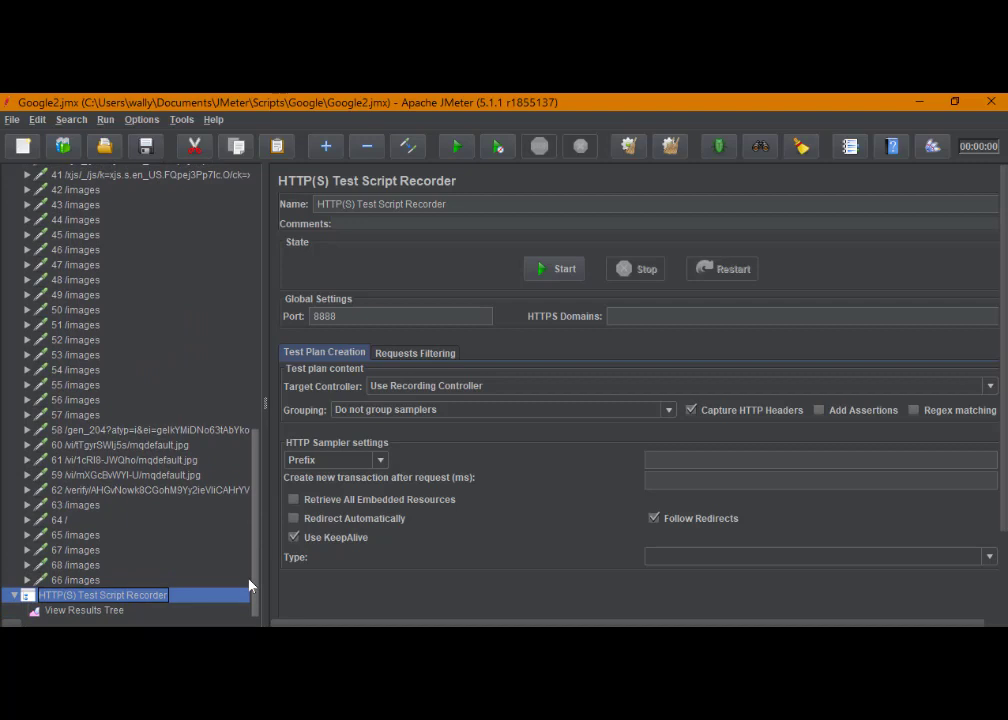
drag(249, 586, 255, 363)
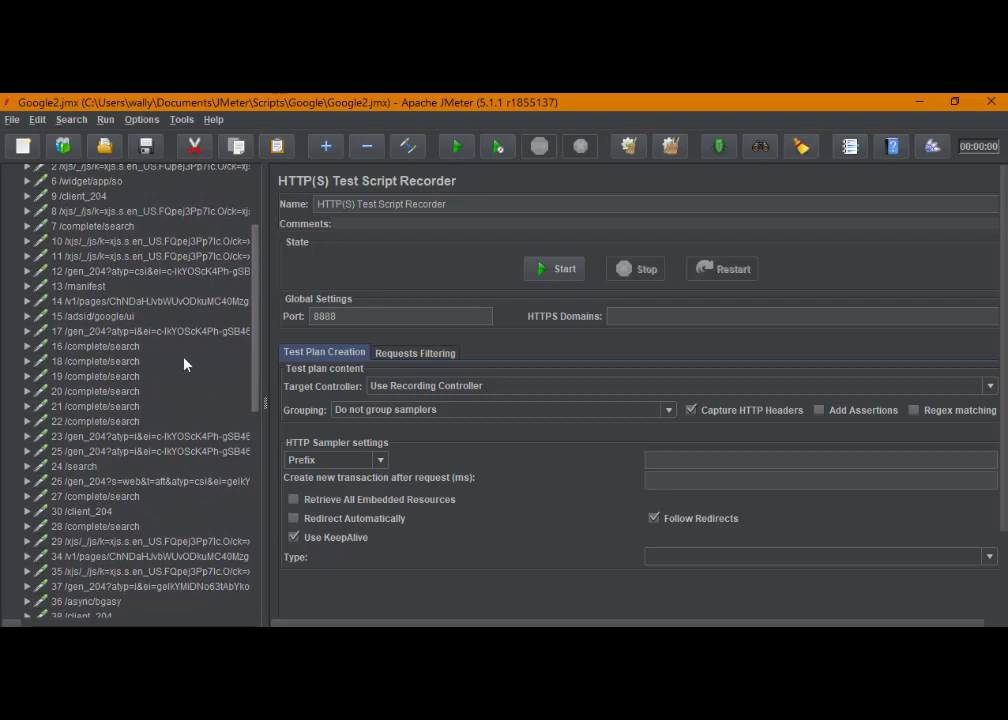
click(115, 347)
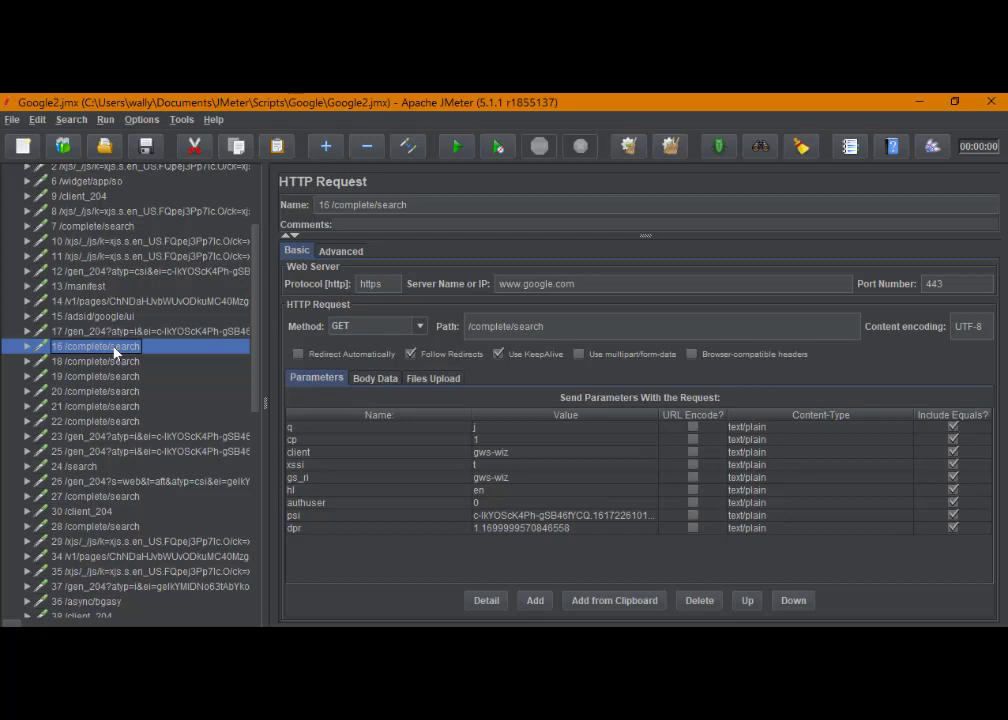
scroll(103, 217, up, 3)
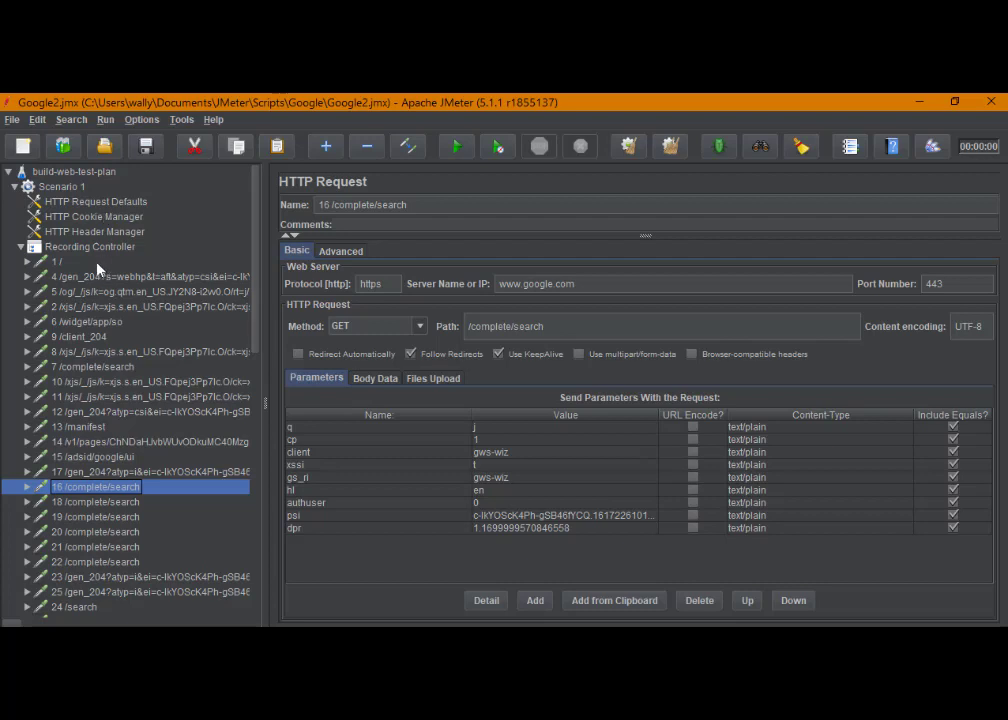
click(97, 263)
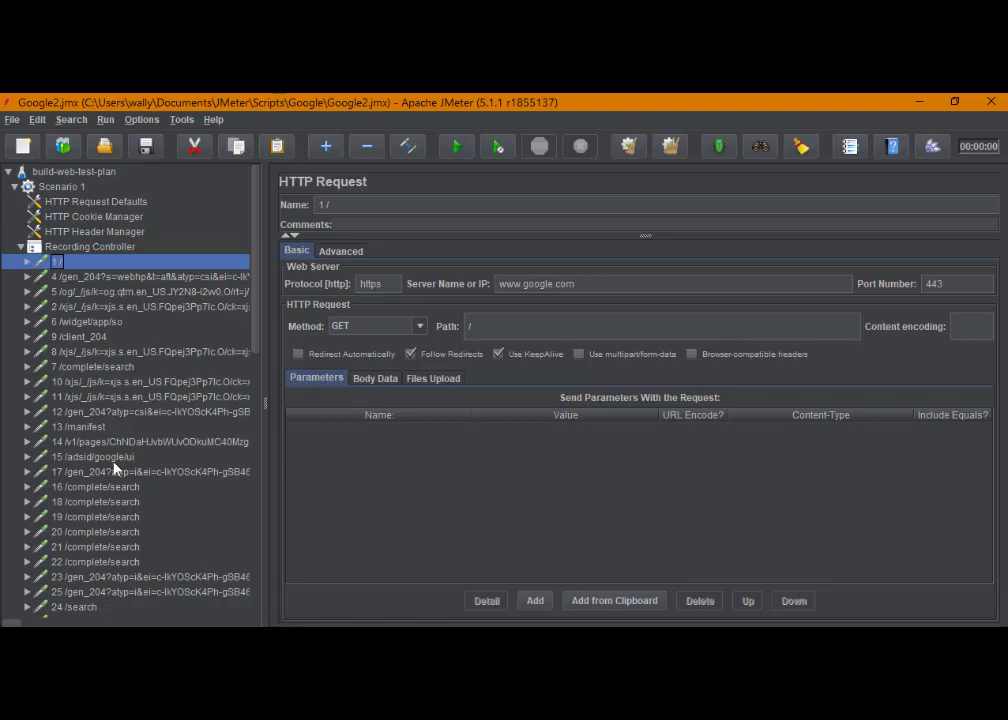
scroll(175, 395, down, 3)
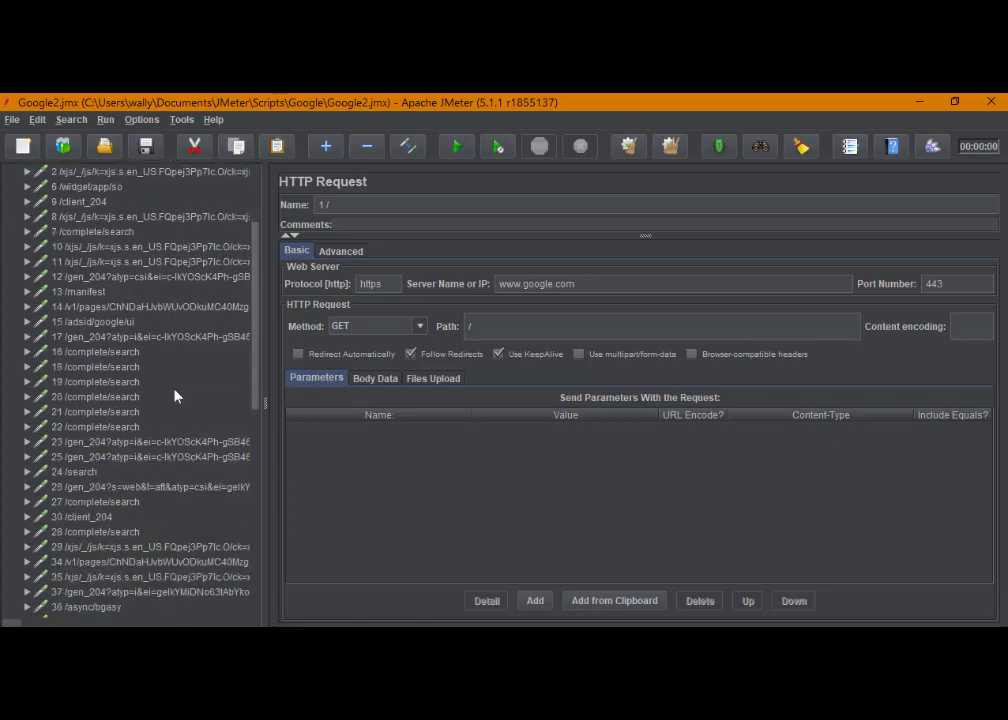
scroll(175, 397, down, 4)
scroll(175, 397, down, 3)
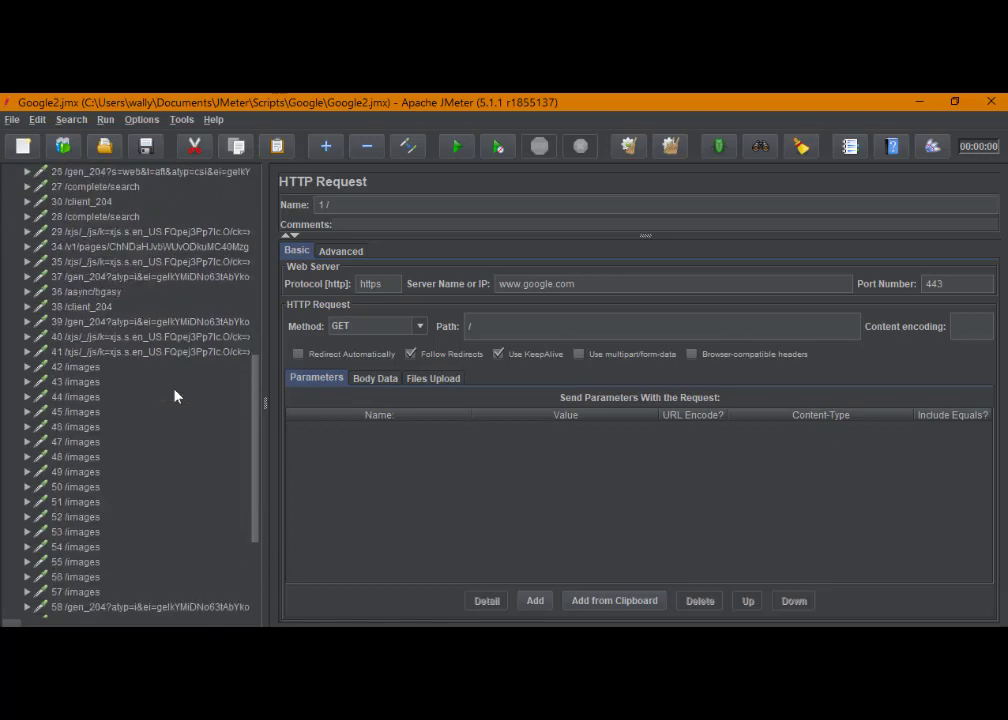
scroll(175, 397, down, 3)
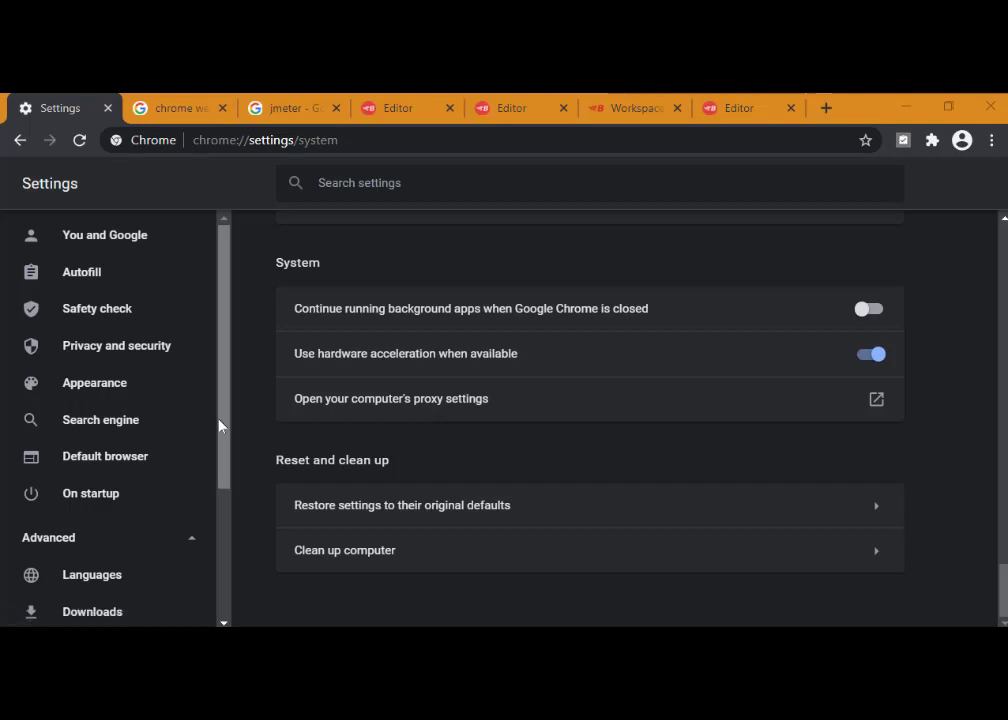
In Chrome's system settings, open the computer's proxy settings, examine the manual proxy setup, and close them.
drag(222, 428, 216, 527)
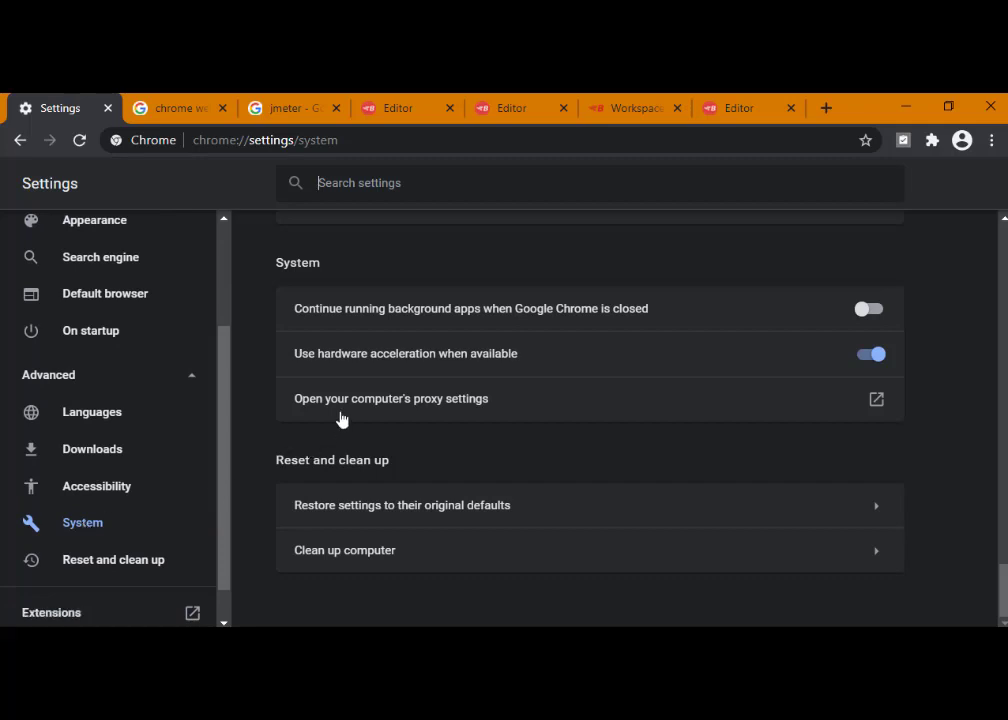
click(424, 405)
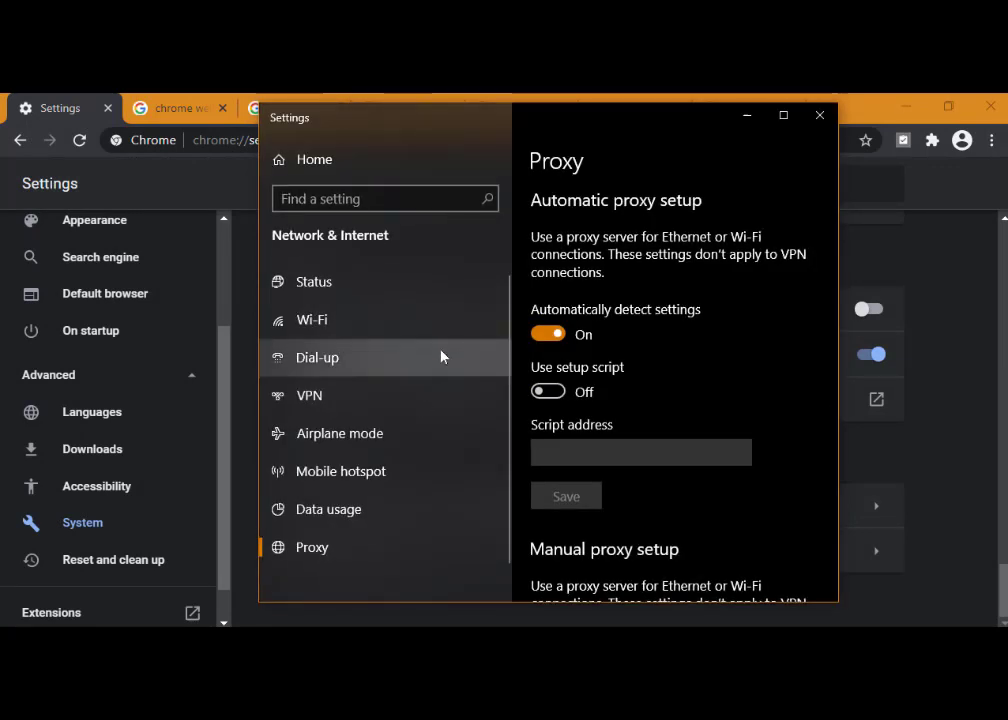
scroll(662, 367, down, 5)
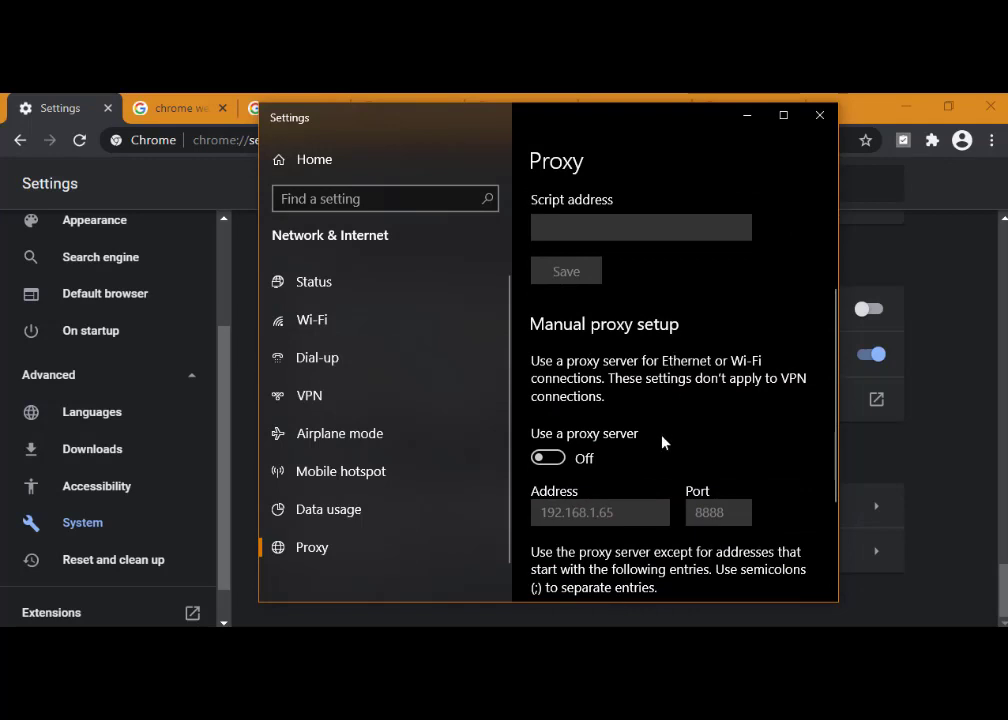
scroll(659, 452, down, 3)
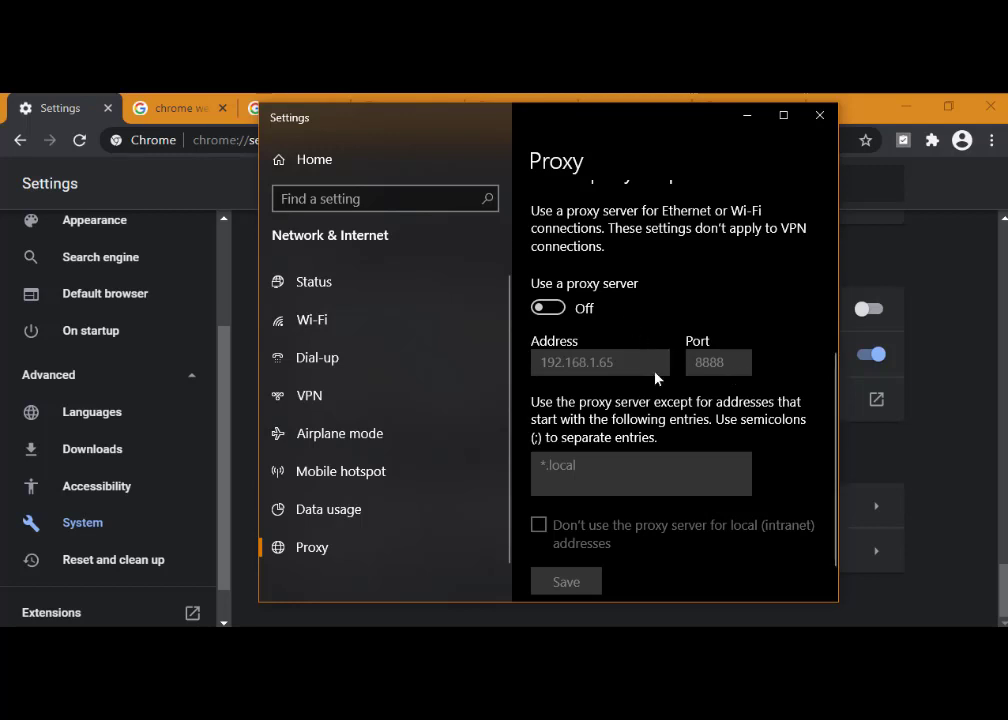
click(820, 118)
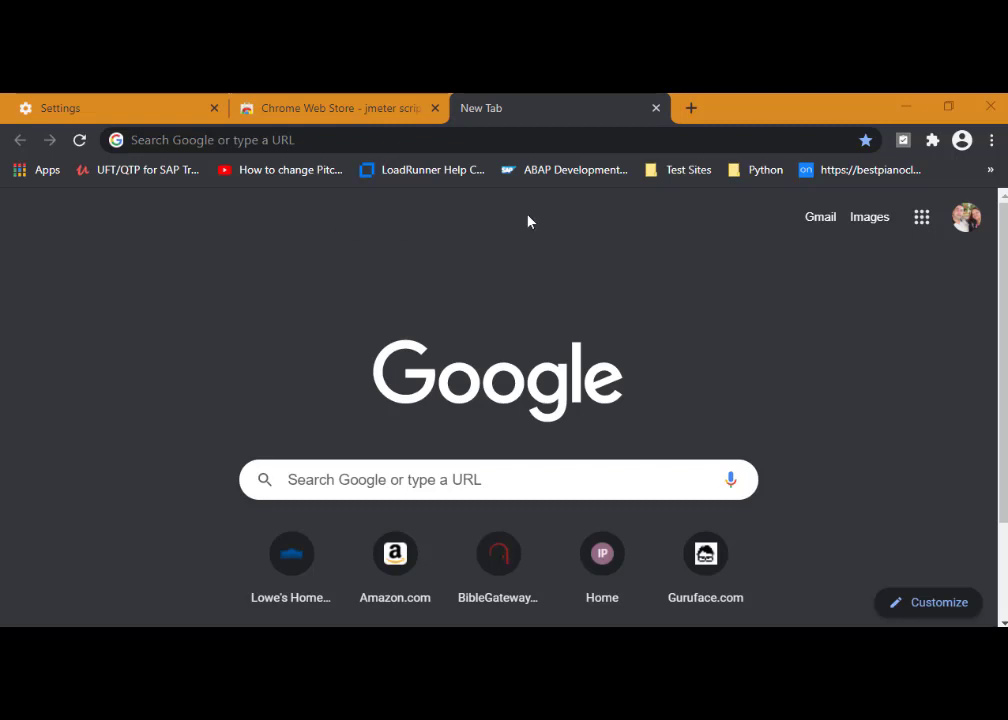
Start recording the GOOGLEB test with the BlazeMeter extension.
click(932, 141)
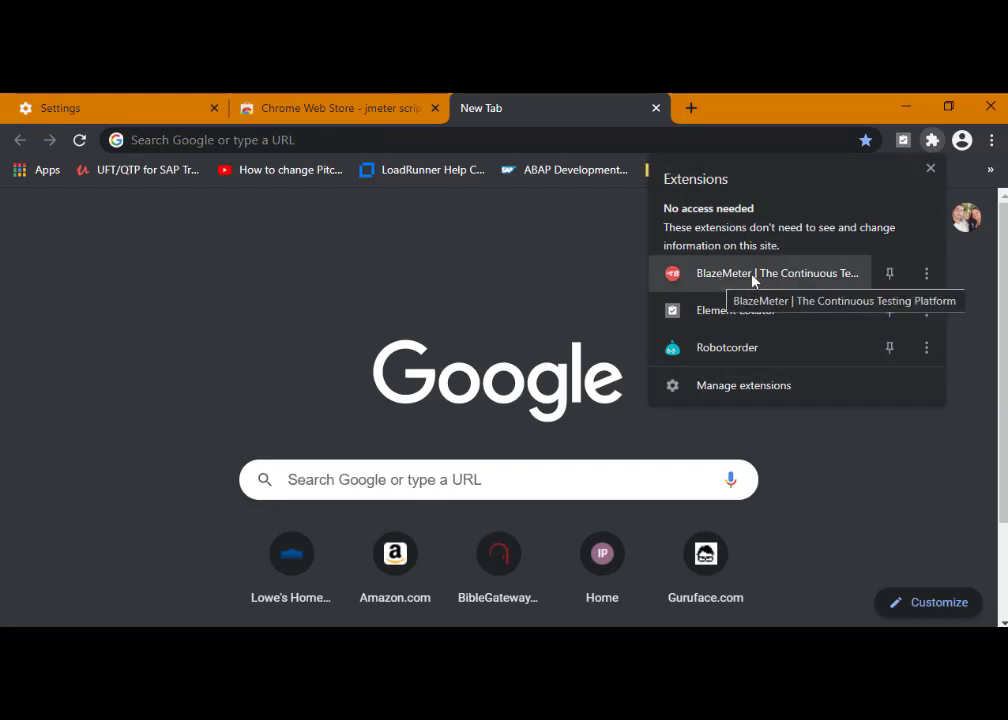
click(753, 280)
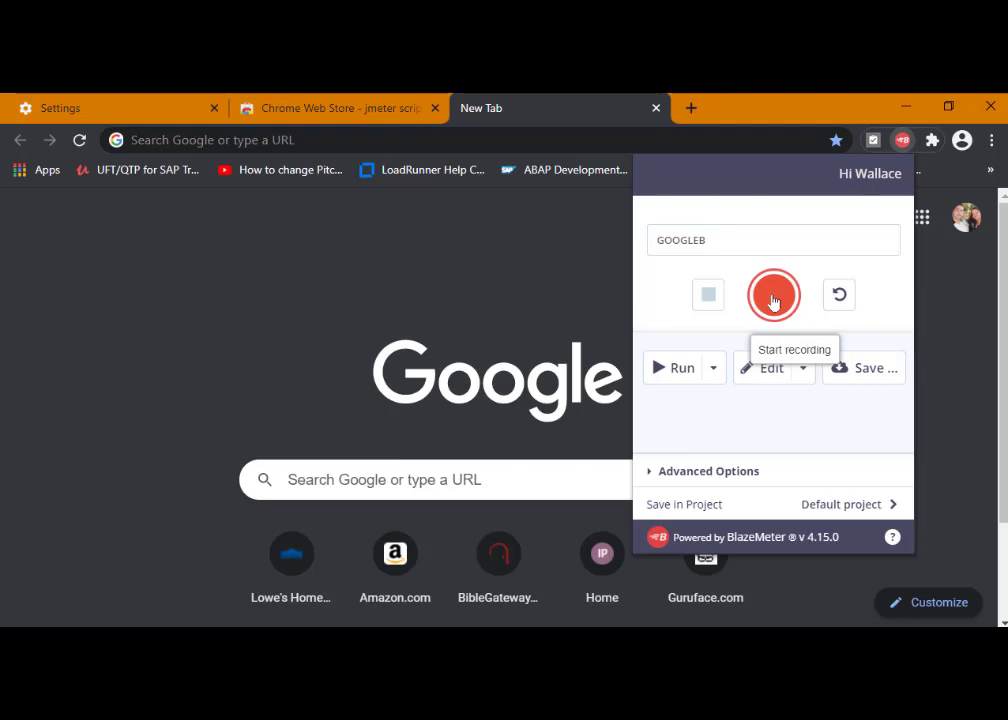
click(773, 296)
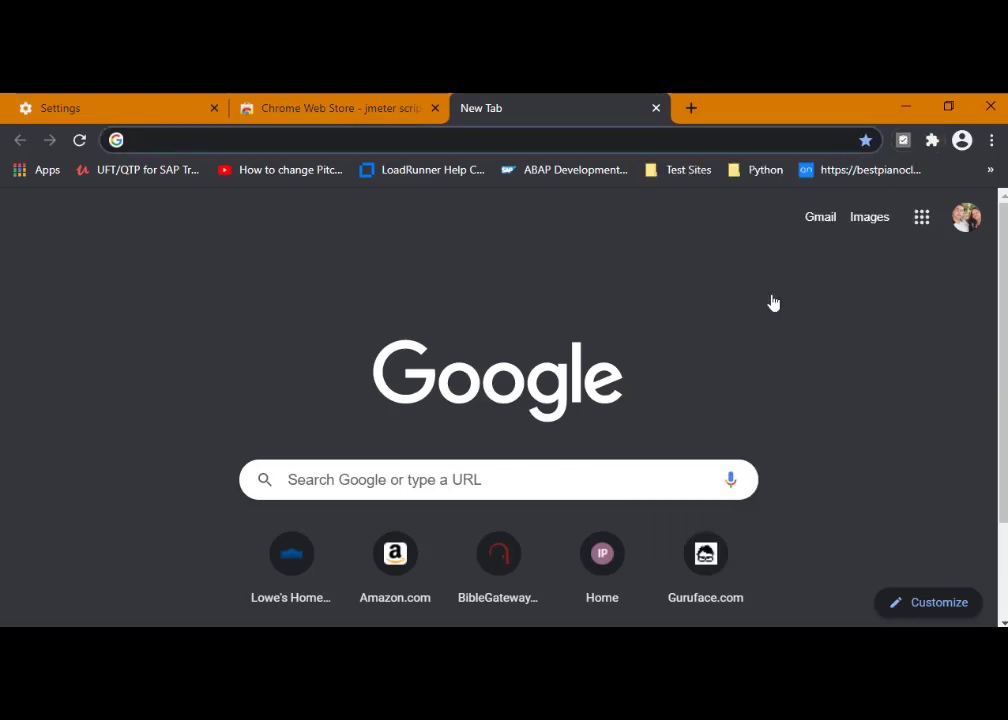
click(171, 139)
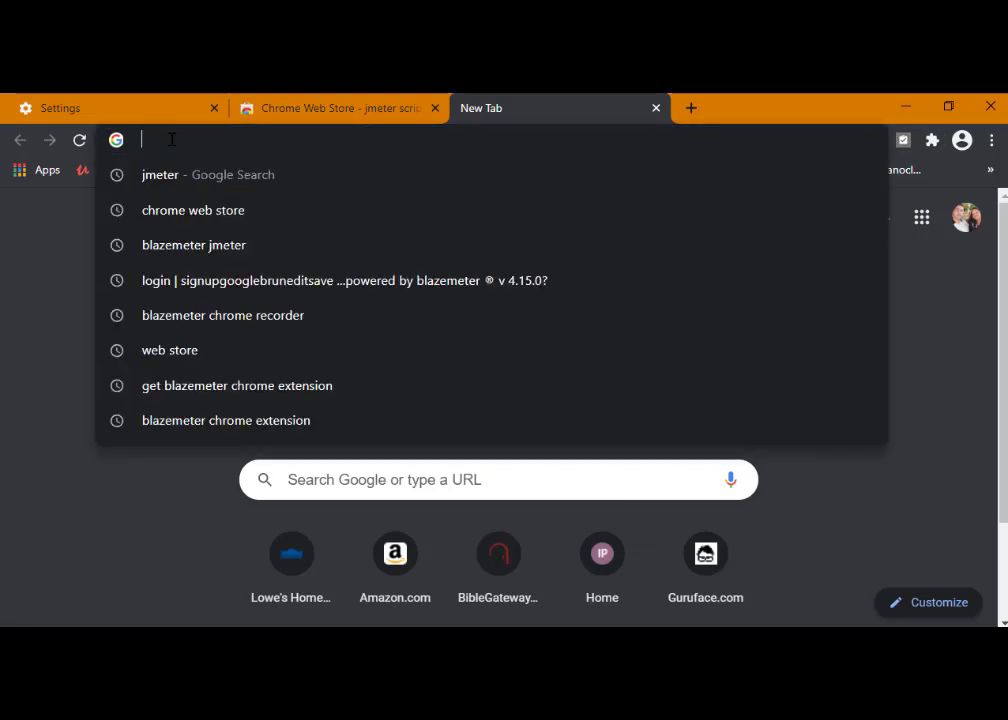
text(htt)
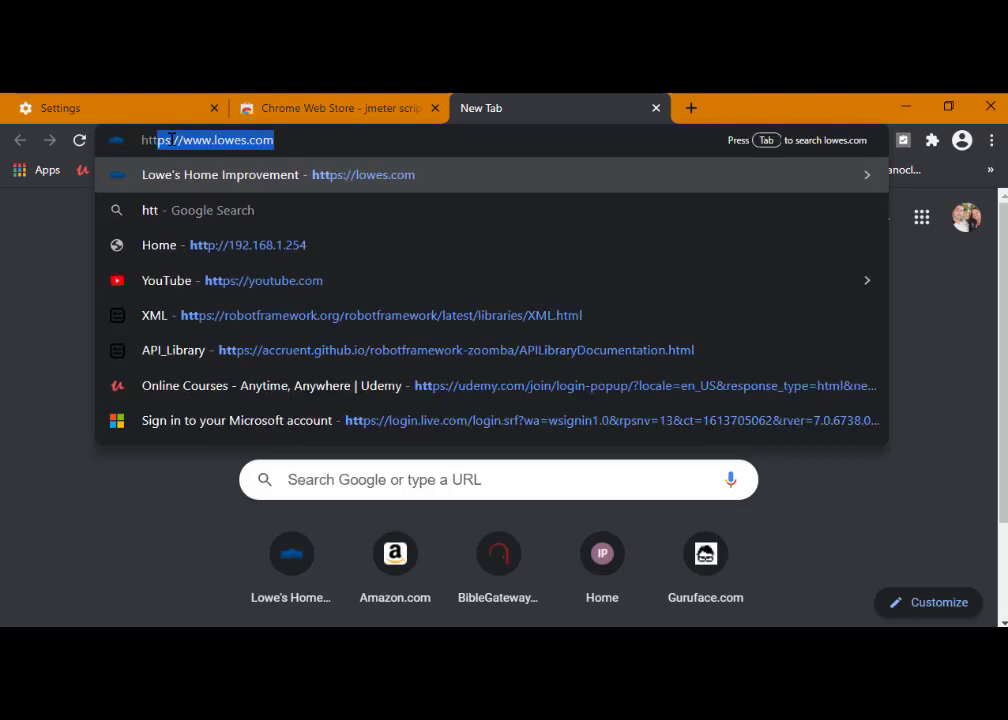
text(ps:)
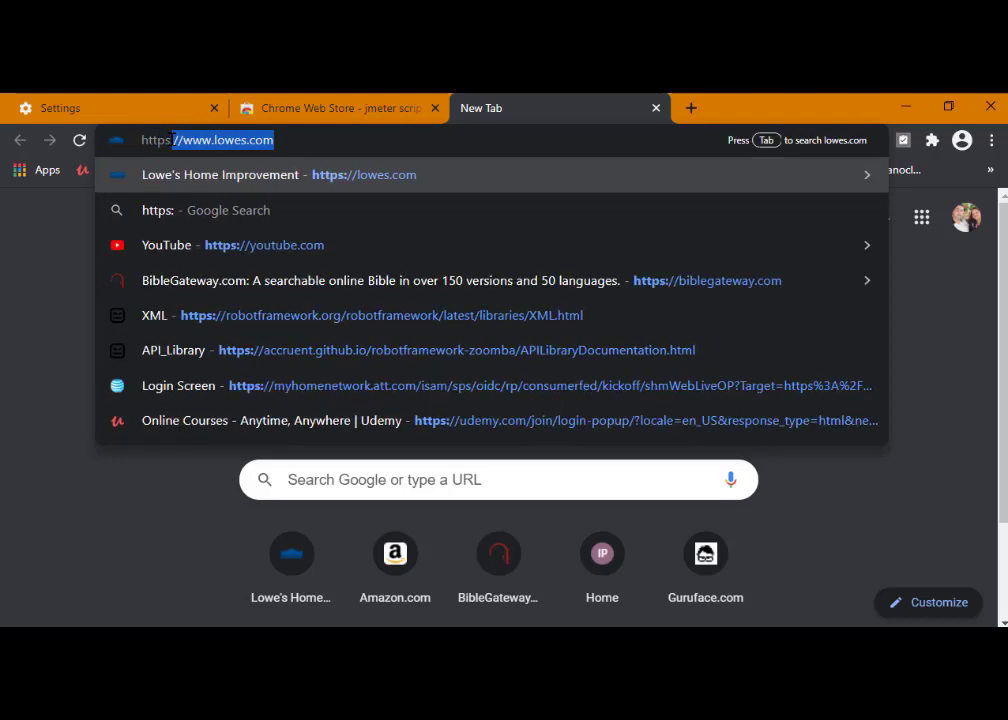
text(//go)
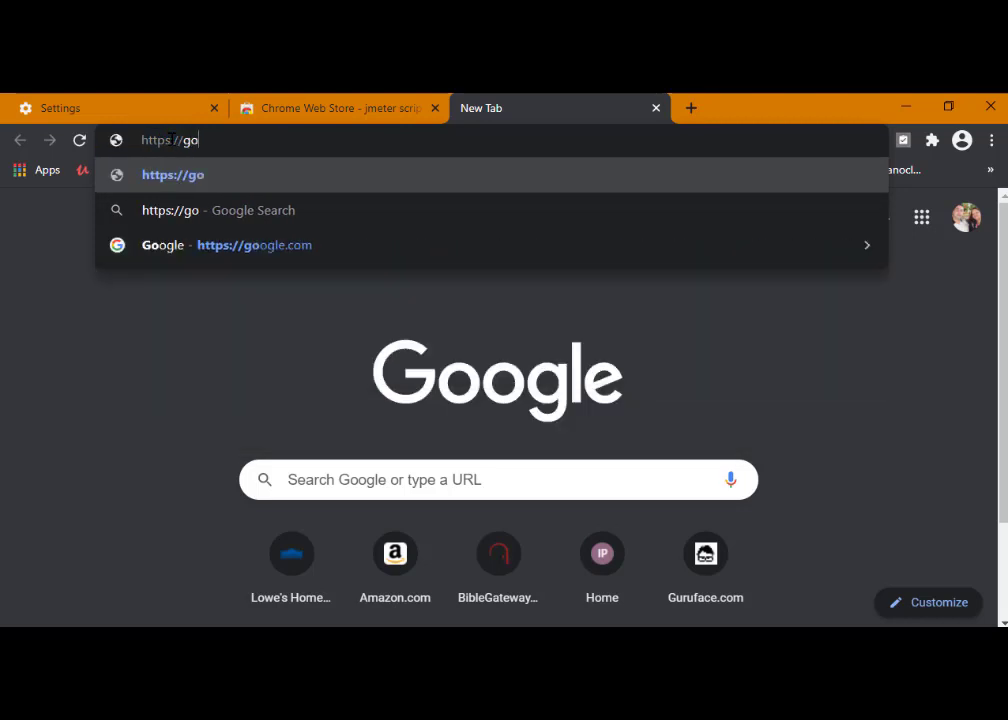
text(ogle.com)
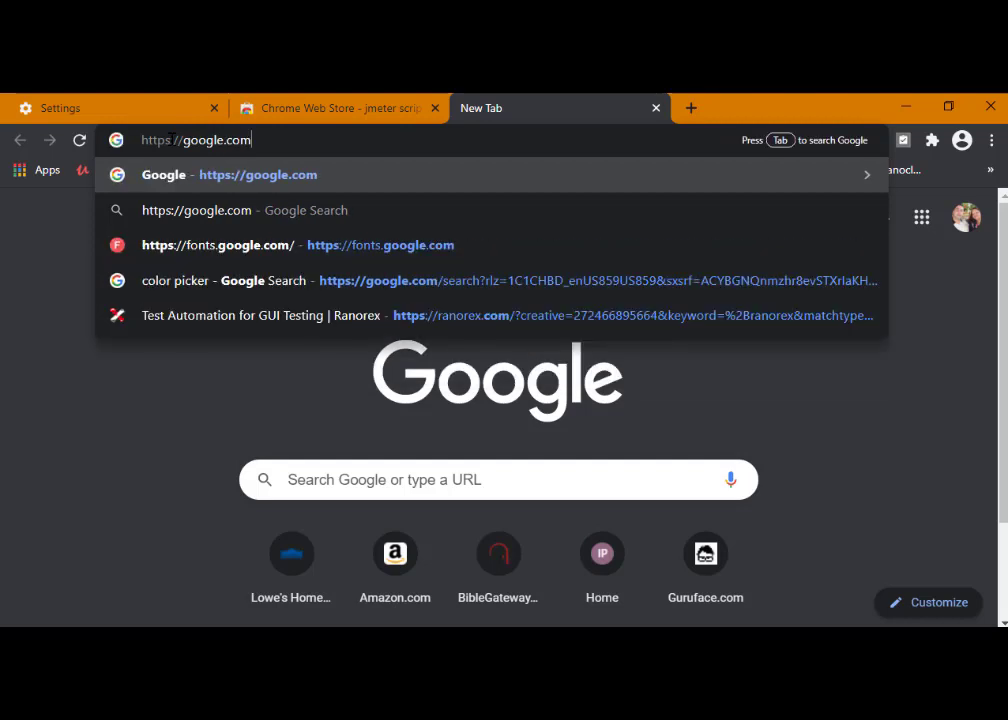
key(Return)
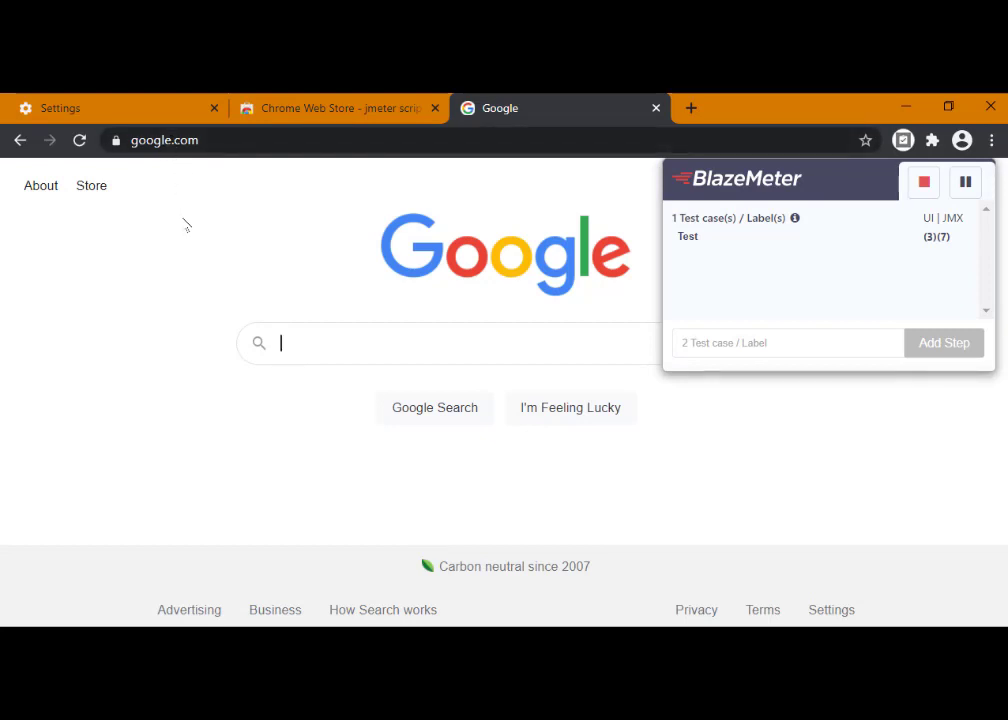
Search Google for "jmeter" and stop the BlazeMeter recording.
text(jmeter)
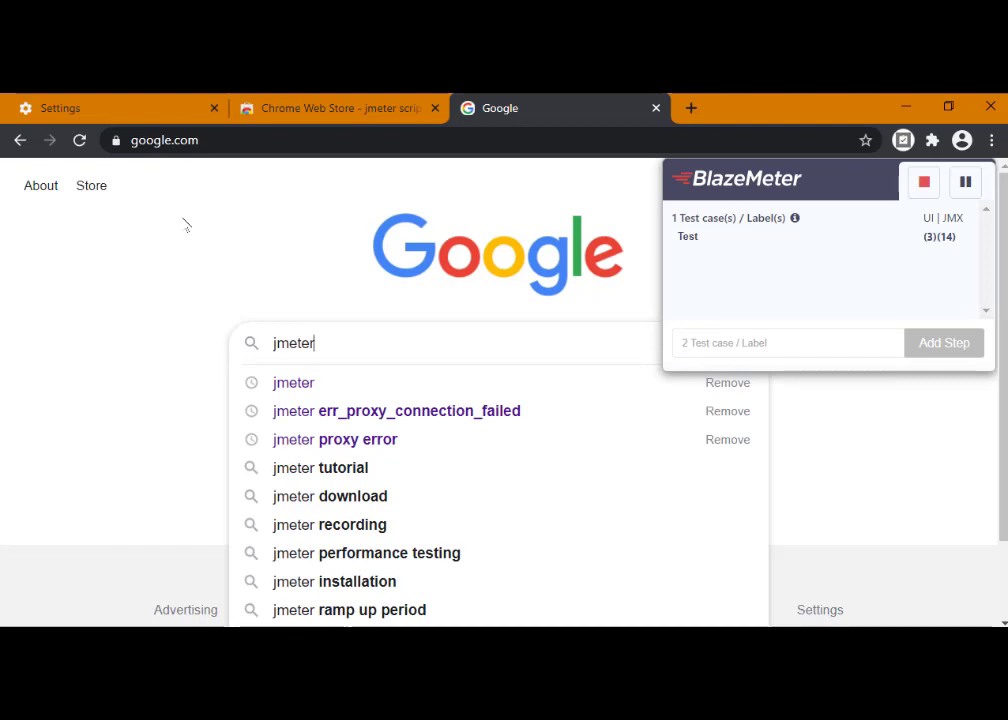
key(Return)
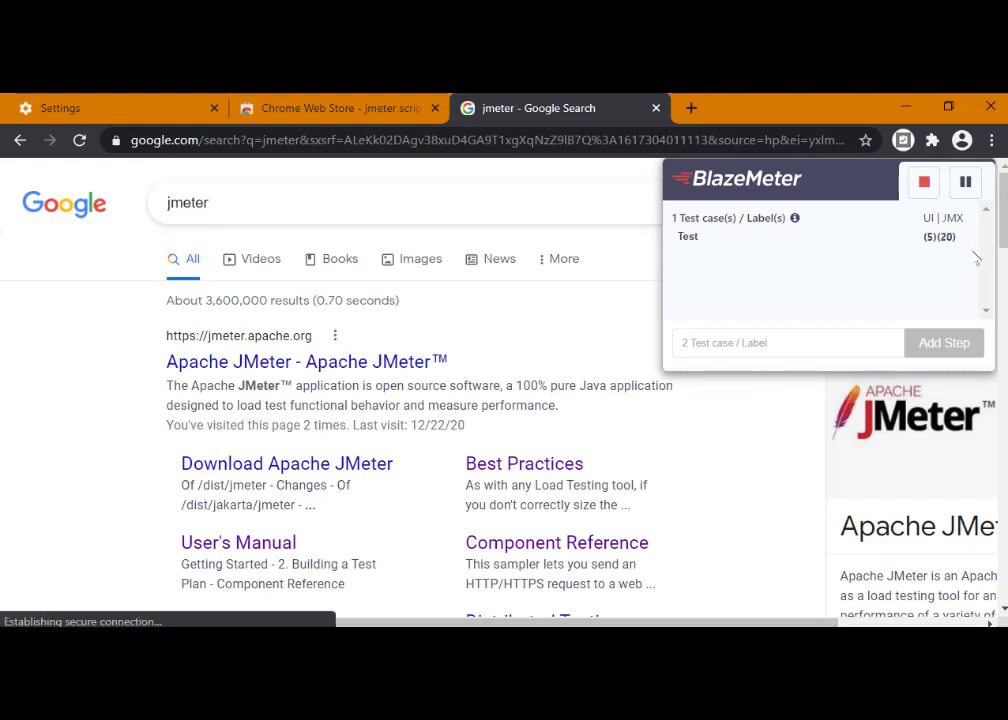
click(925, 183)
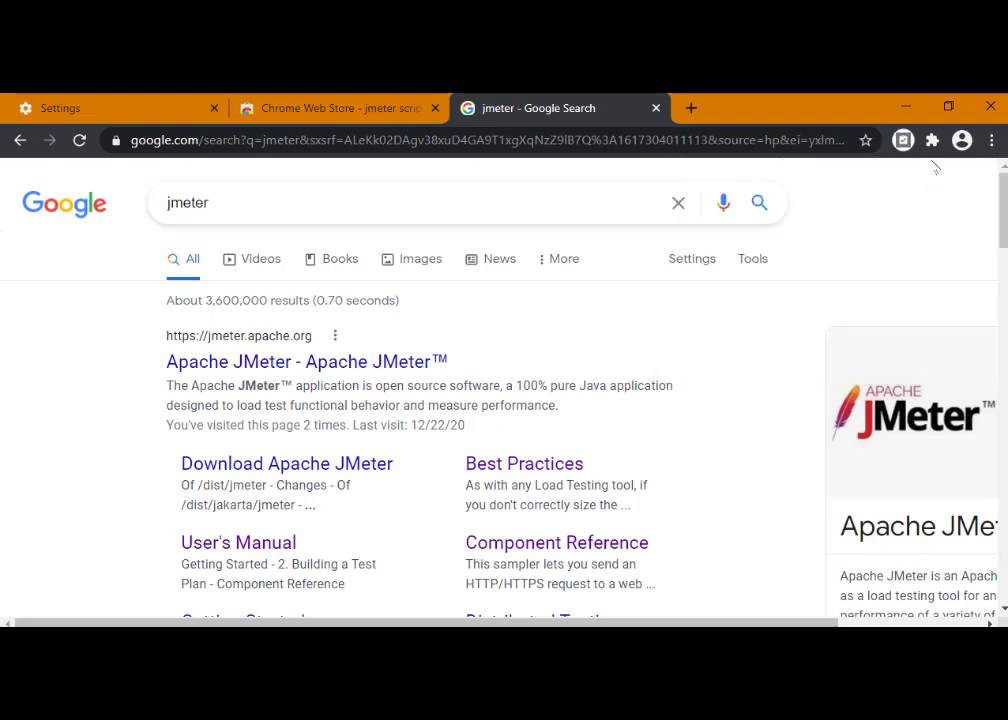
Open the Selenium version of the GOOGLEB recording for editing from the BlazeMeter extension.
click(932, 141)
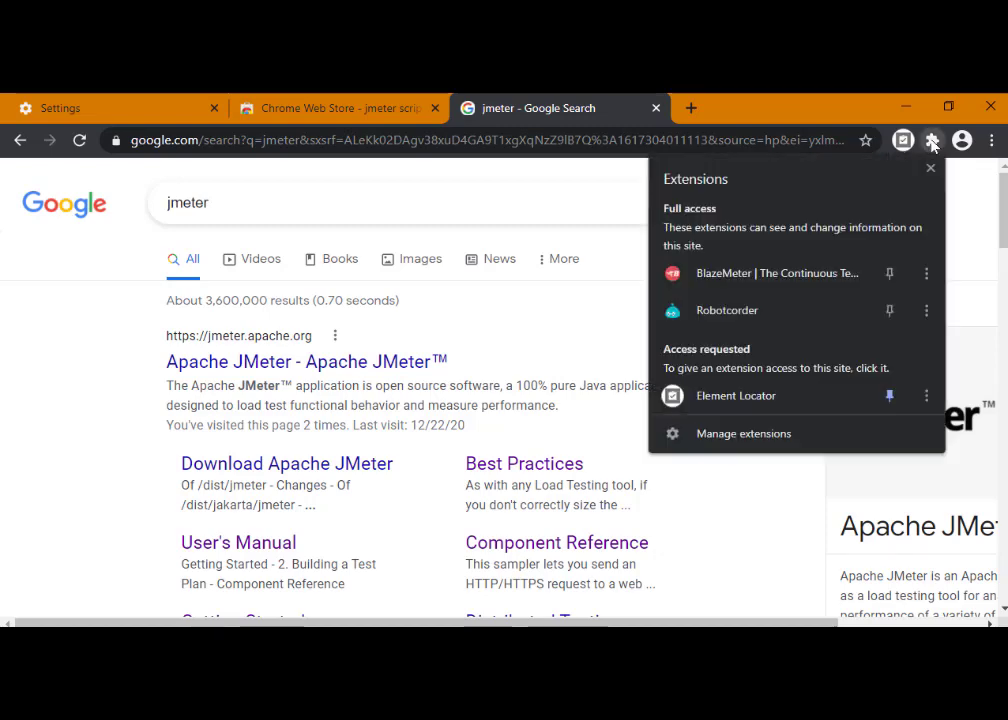
click(798, 273)
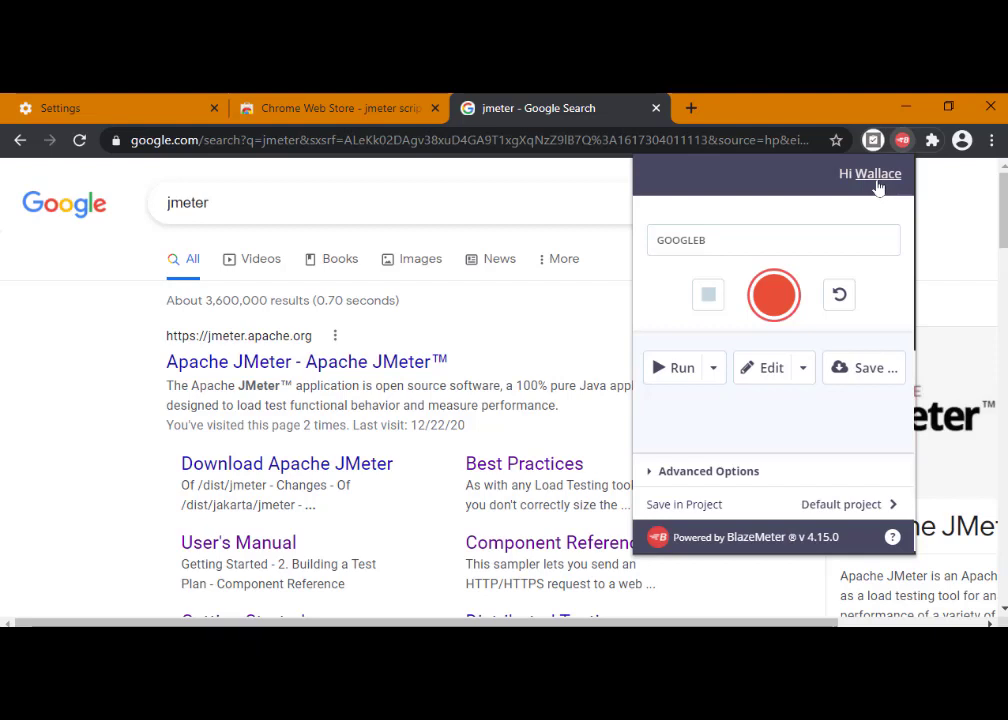
click(804, 371)
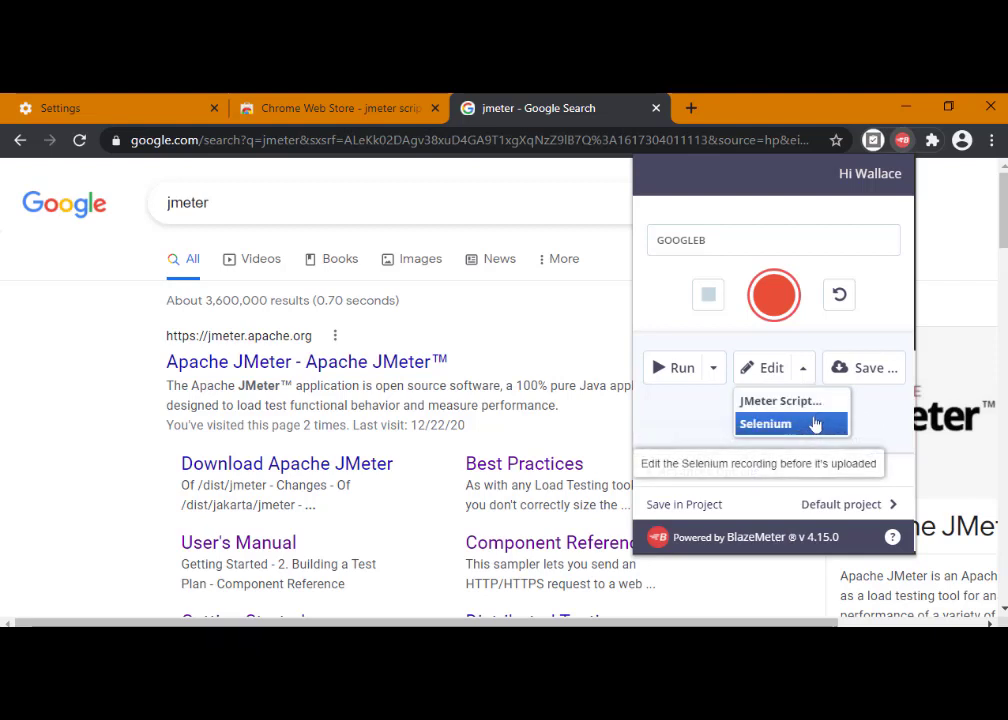
click(816, 425)
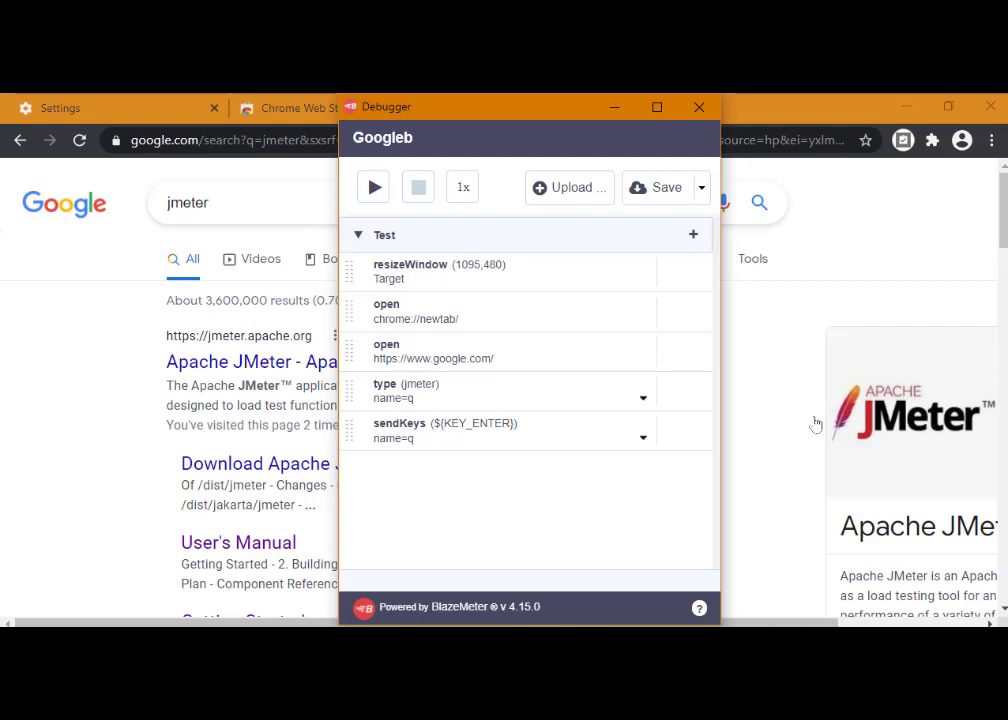
Review the alternative locators offered for the type (jmeter) command, keeping name=q, and close the Debugger window.
click(643, 398)
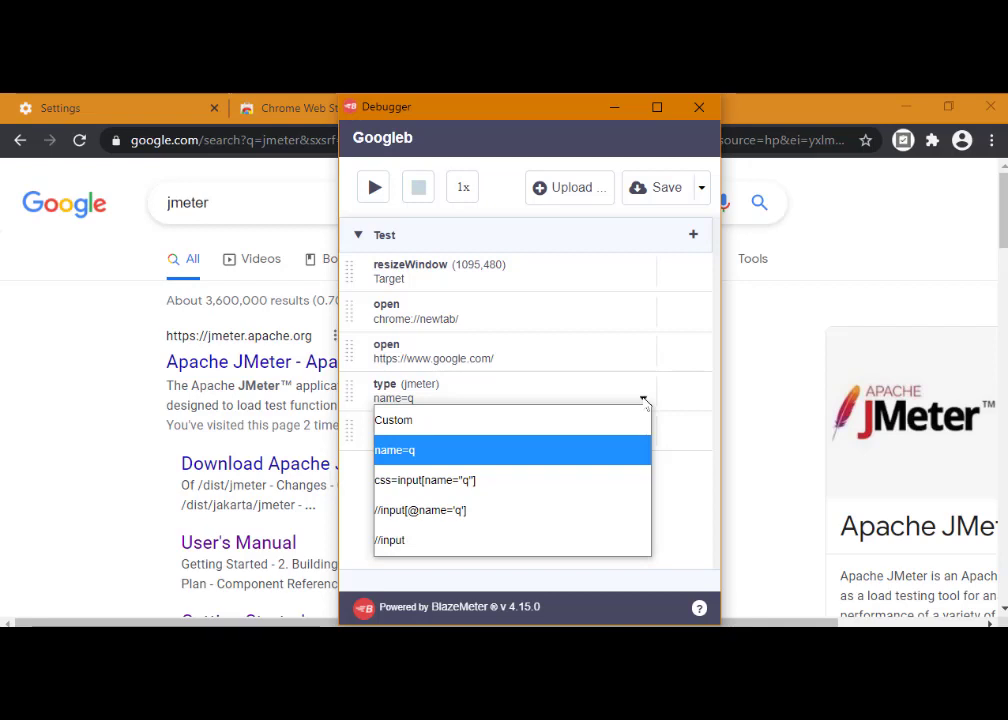
click(643, 399)
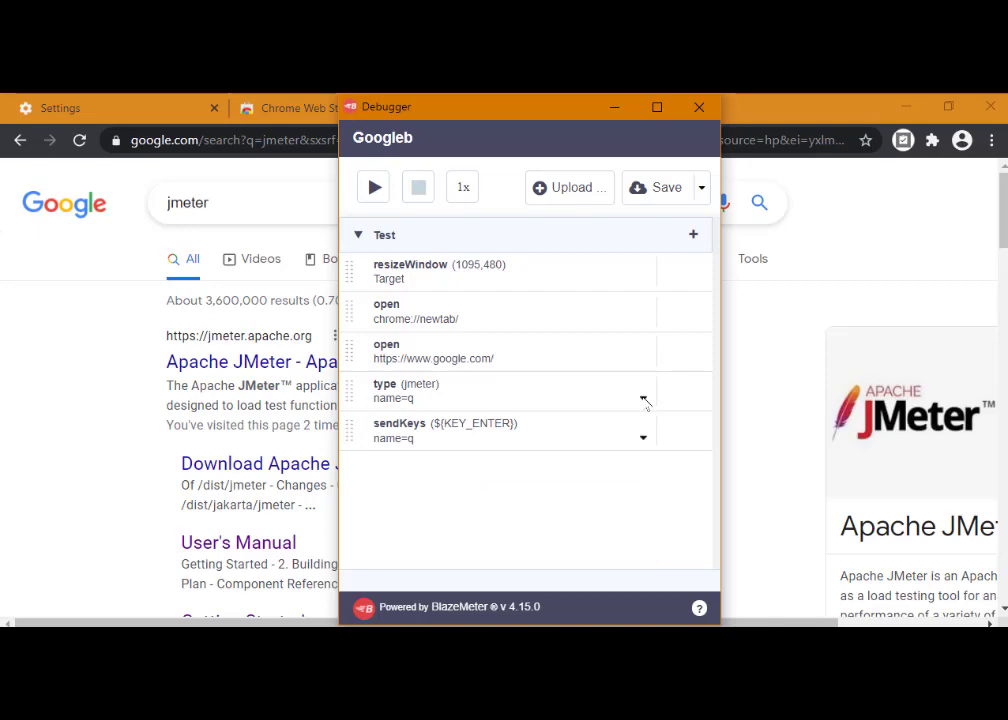
click(700, 108)
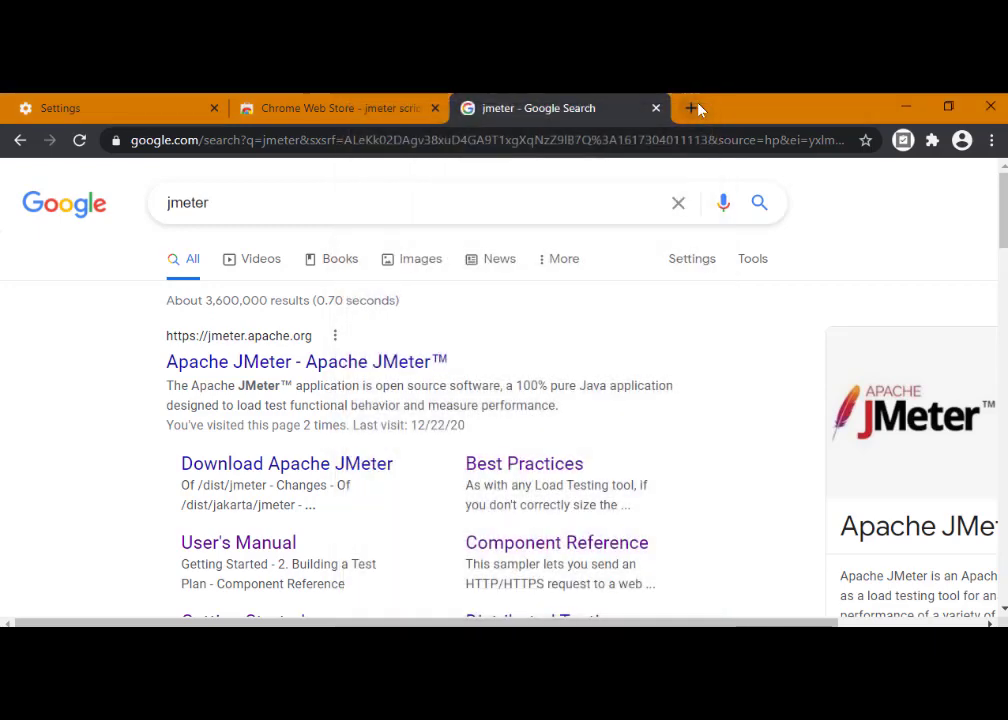
Open the JMeter Script version of the GOOGLEB recording from the BlazeMeter extension and export it to a JMX file.
click(931, 141)
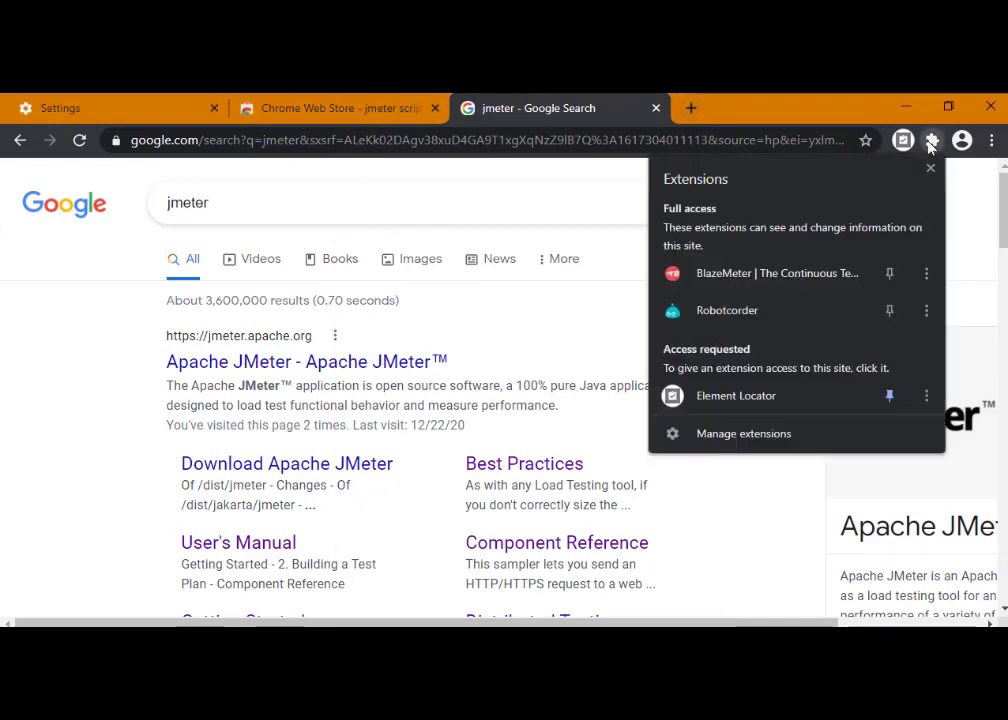
click(785, 274)
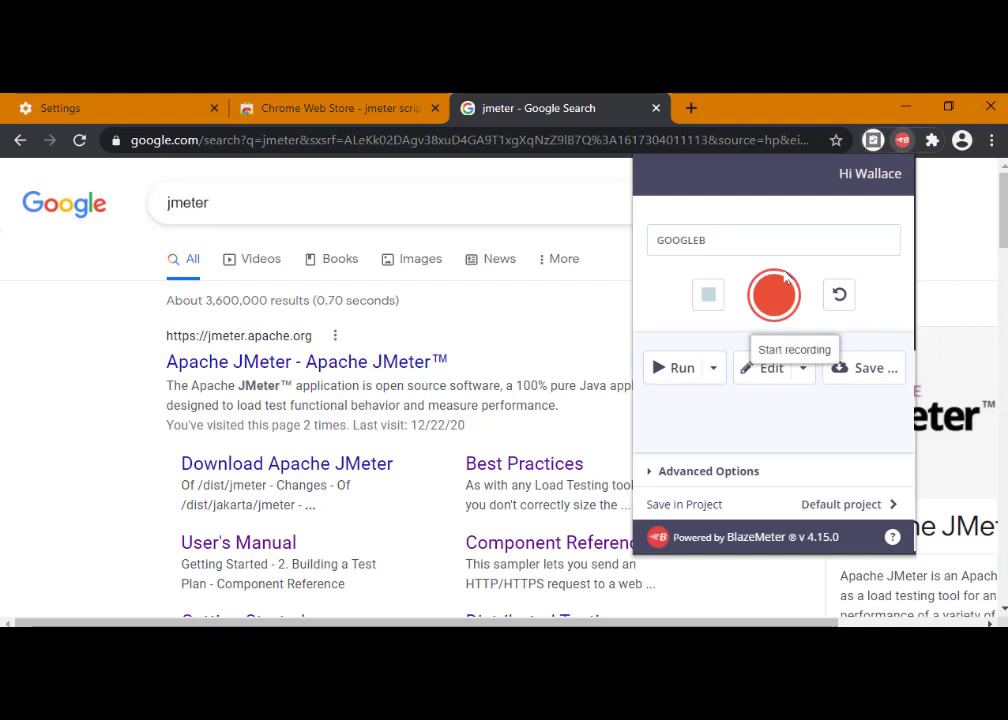
click(806, 370)
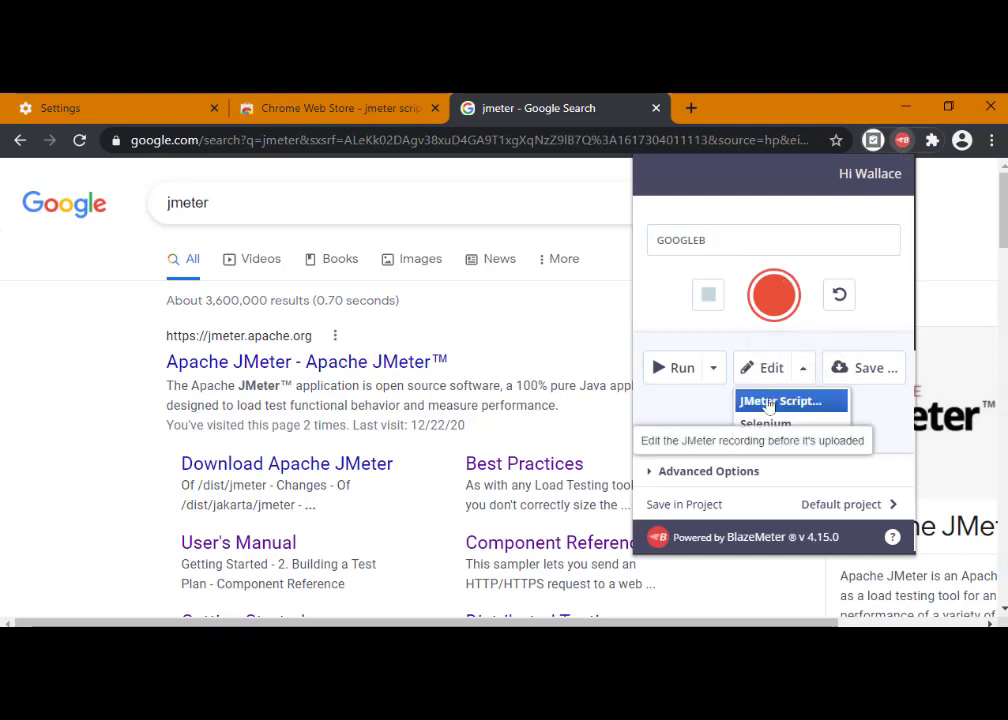
click(768, 402)
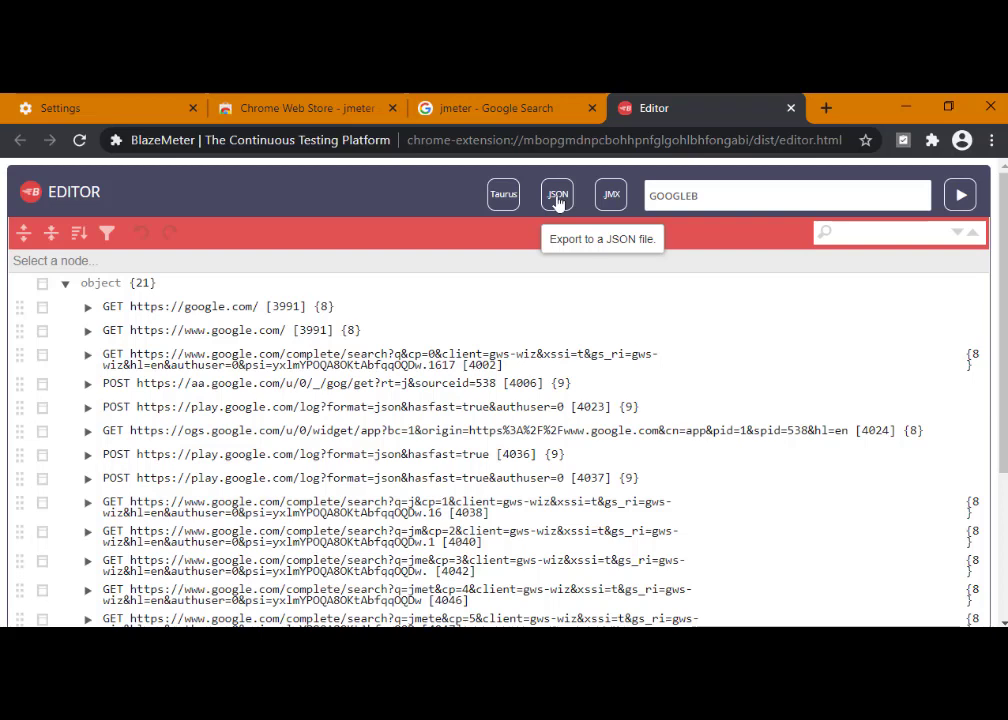
click(612, 200)
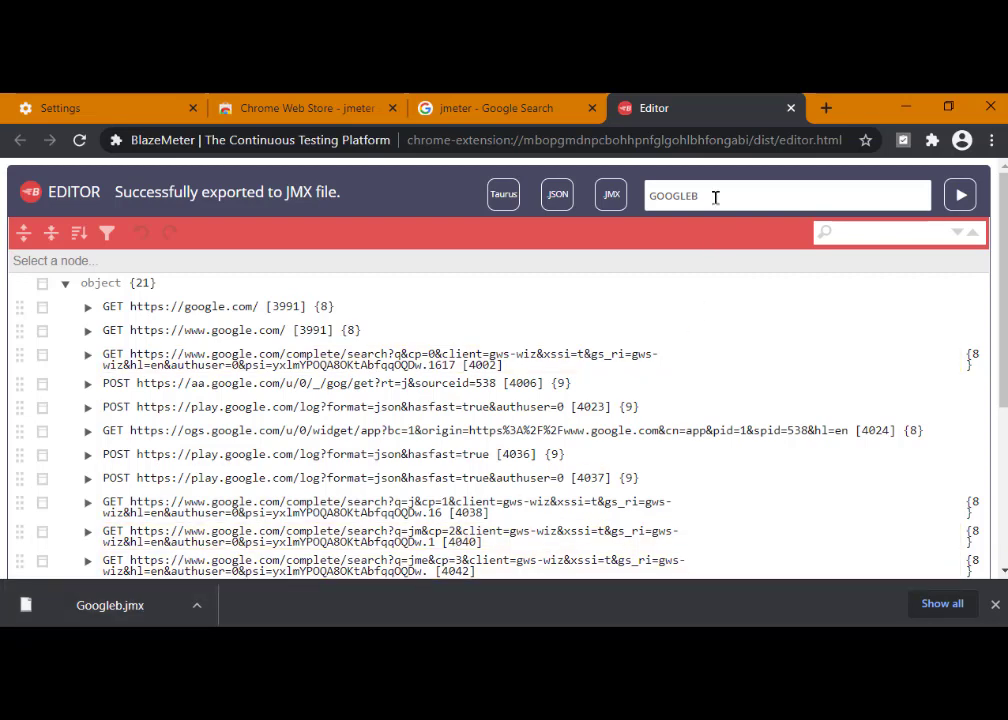
Switch to JMeter, expand the Googleb test plan and its Thread Group, and select all recorded requests under the Test controller.
click(912, 107)
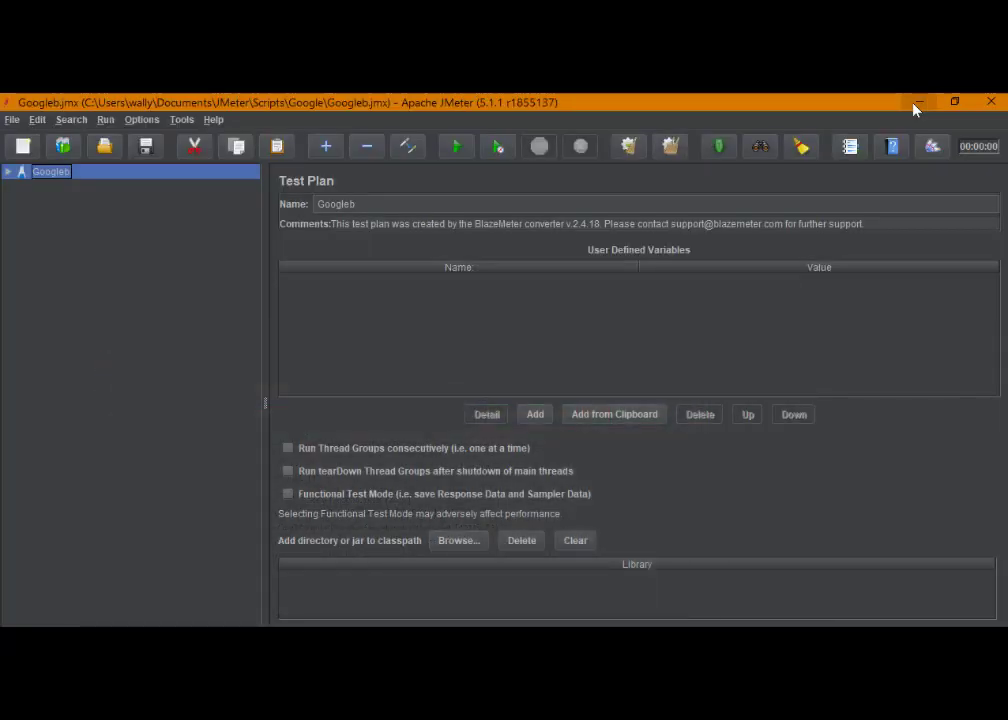
click(8, 174)
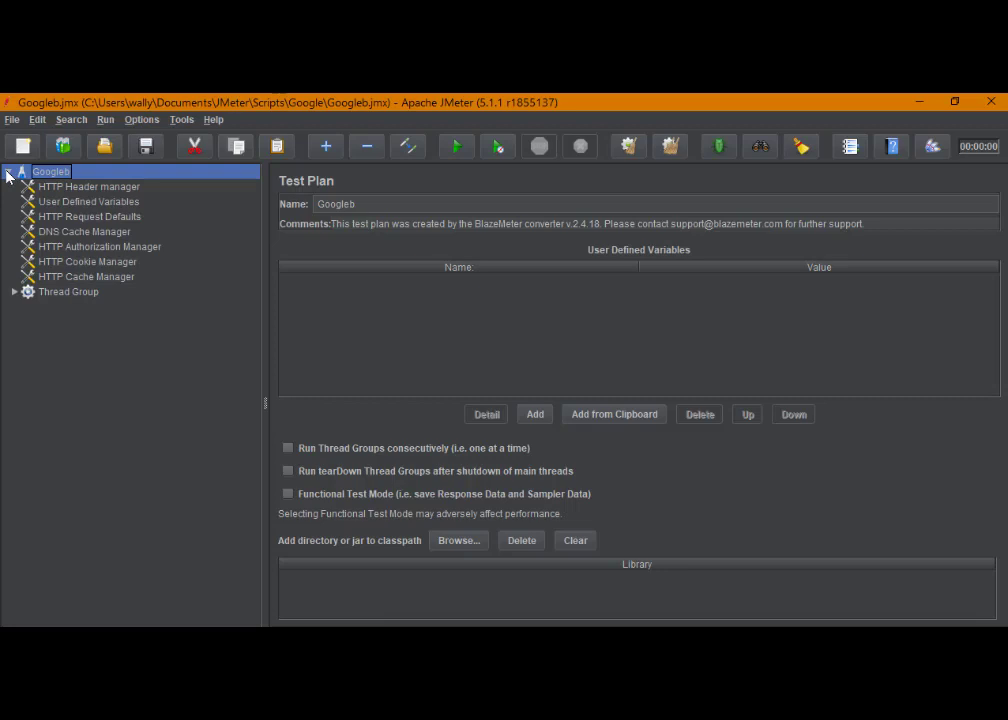
click(14, 292)
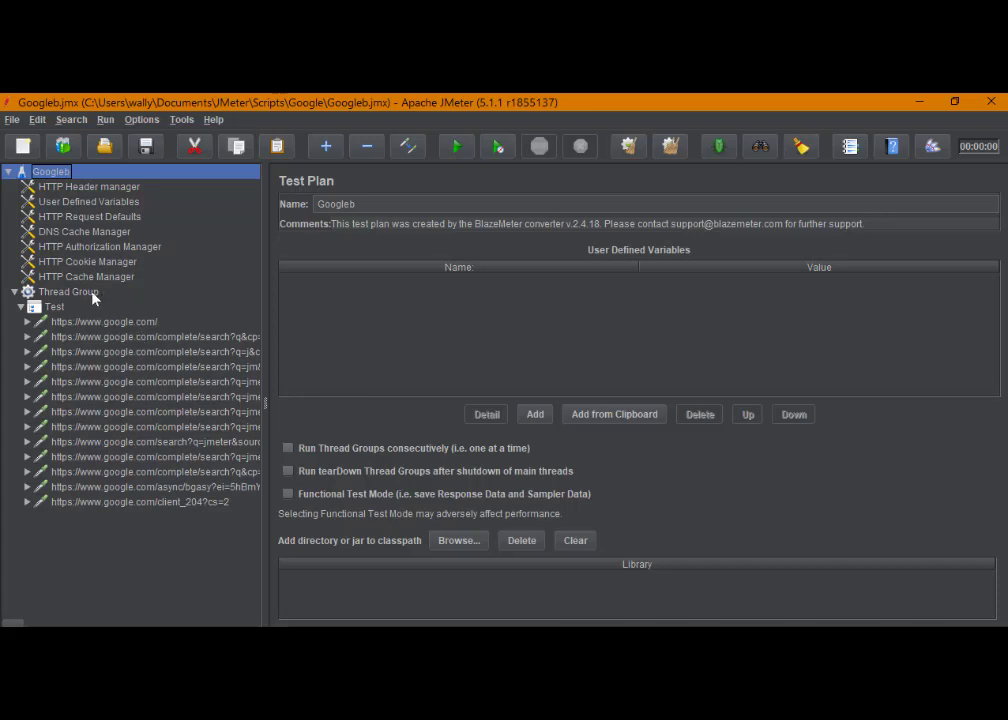
click(55, 307)
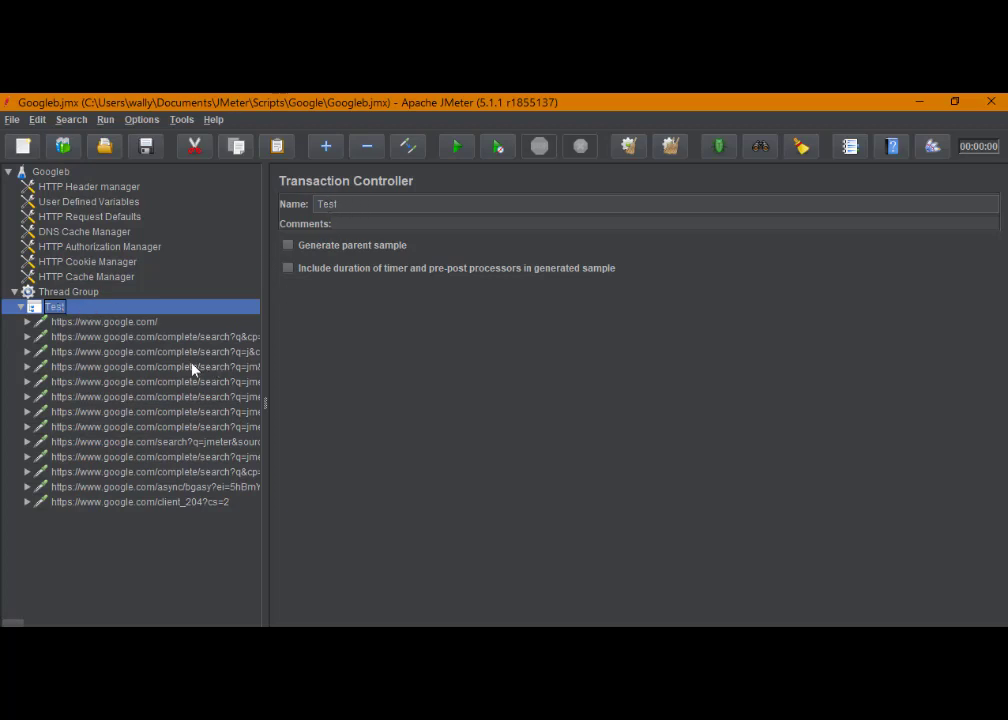
click(103, 322)
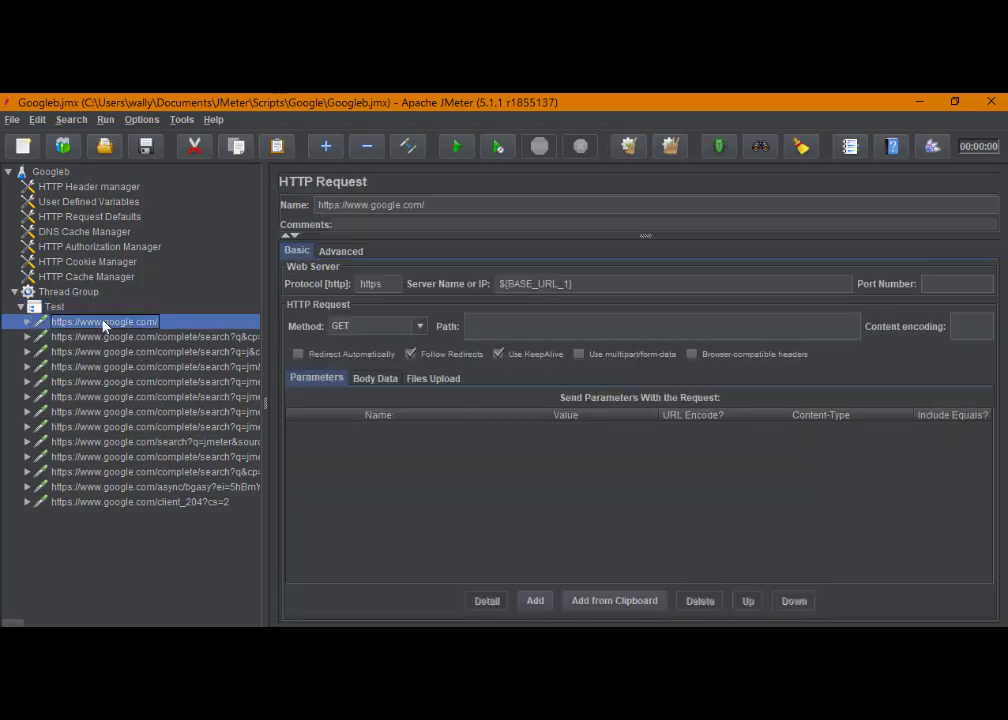
shift+click(97, 502)
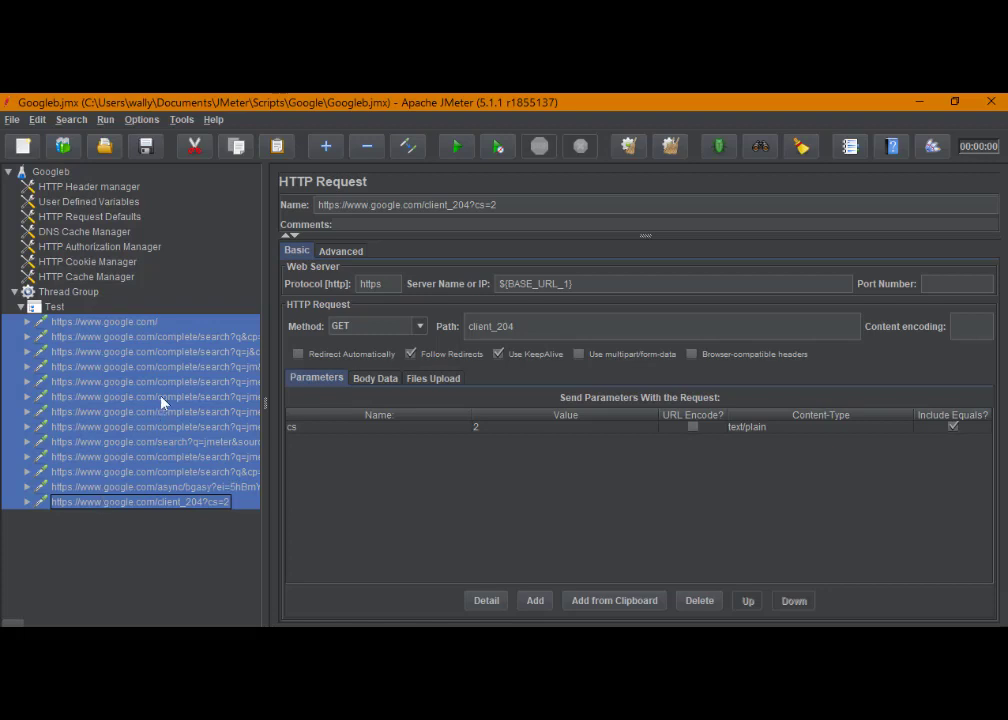
Examine the q parameter in the successive complete/search requests recorded under the Test controller.
click(157, 353)
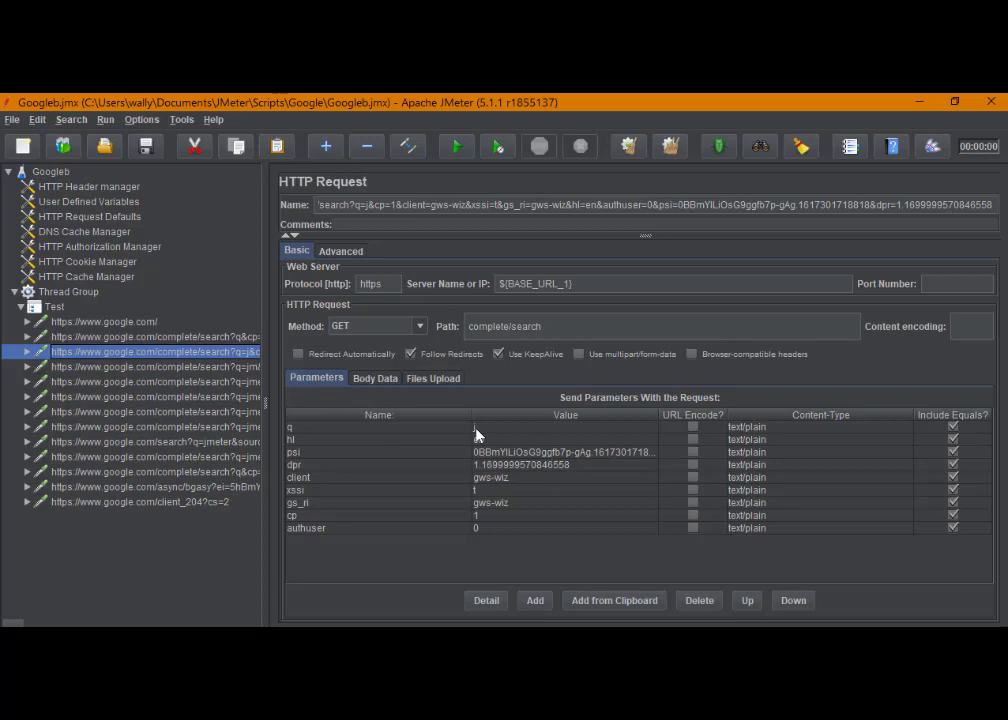
click(236, 368)
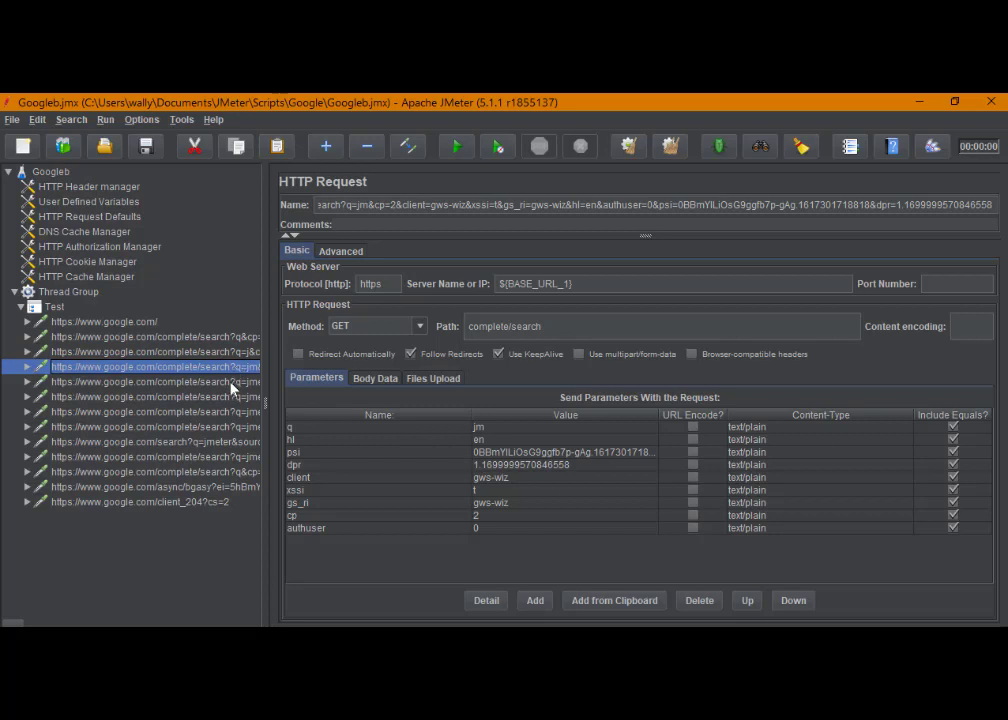
click(232, 383)
click(229, 397)
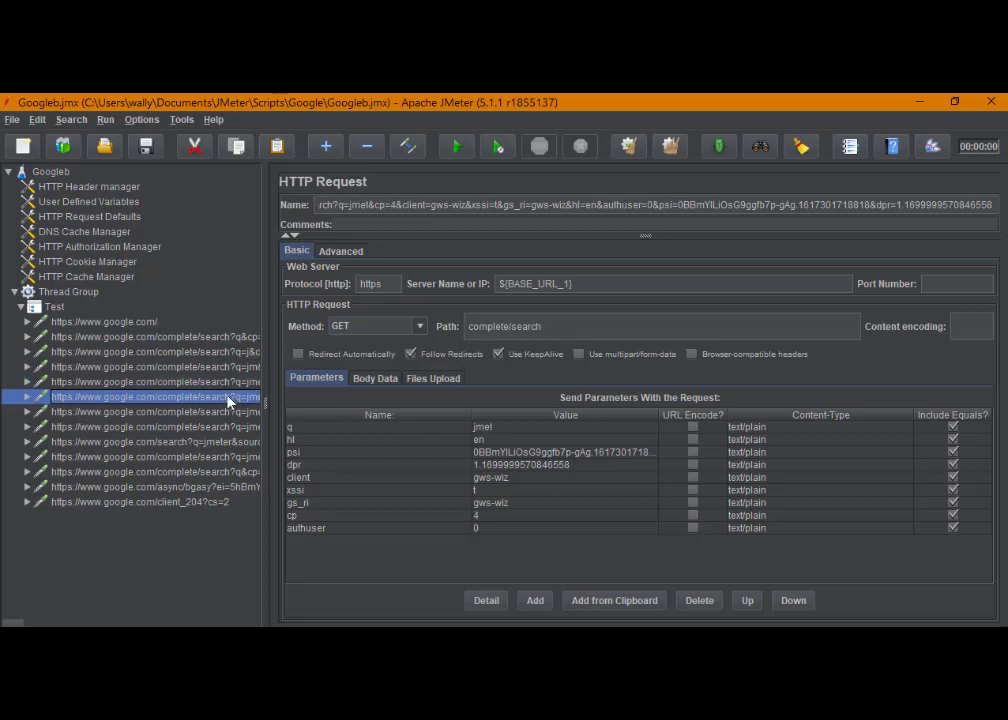
click(224, 429)
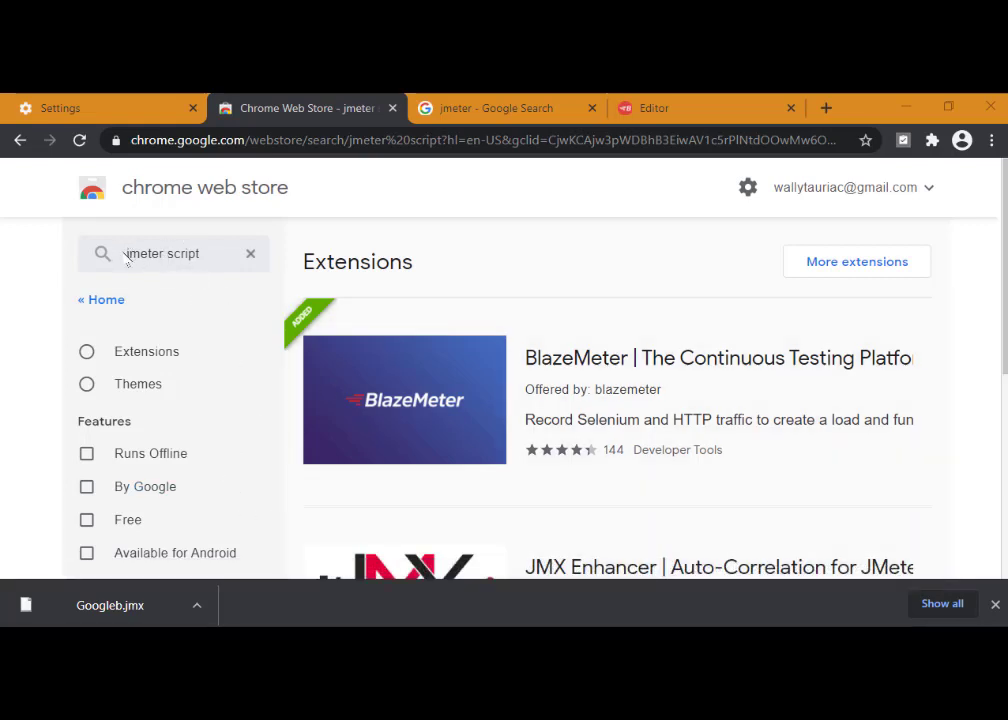
Search the Chrome Web Store for "blazemeter" in Chrome and list the installed browser extensions.
click(211, 253)
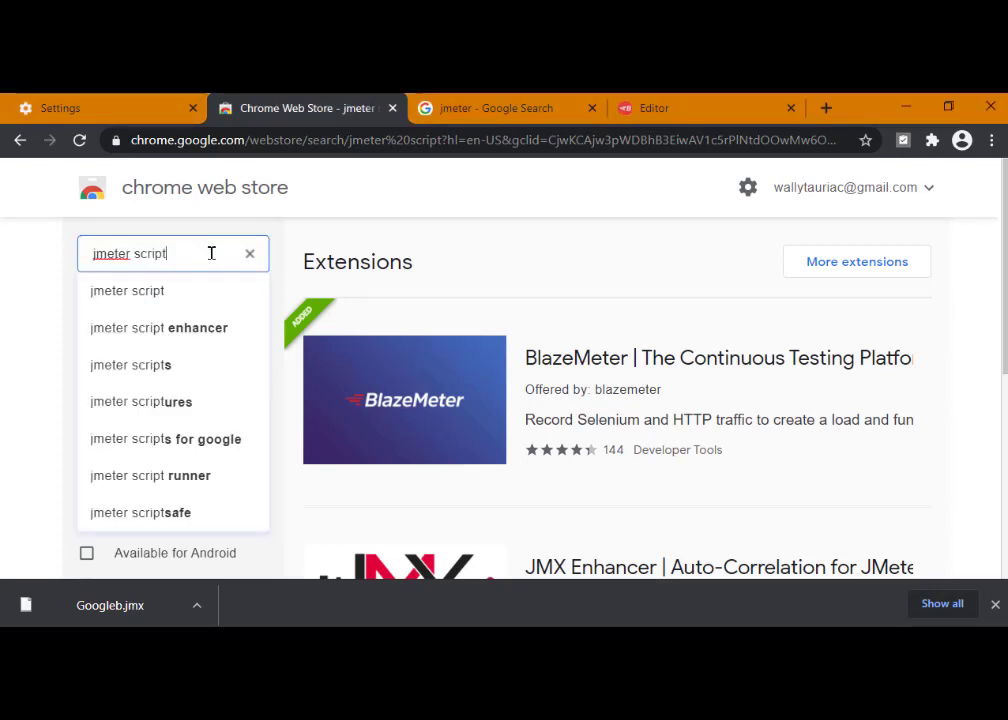
drag(211, 253, 78, 256)
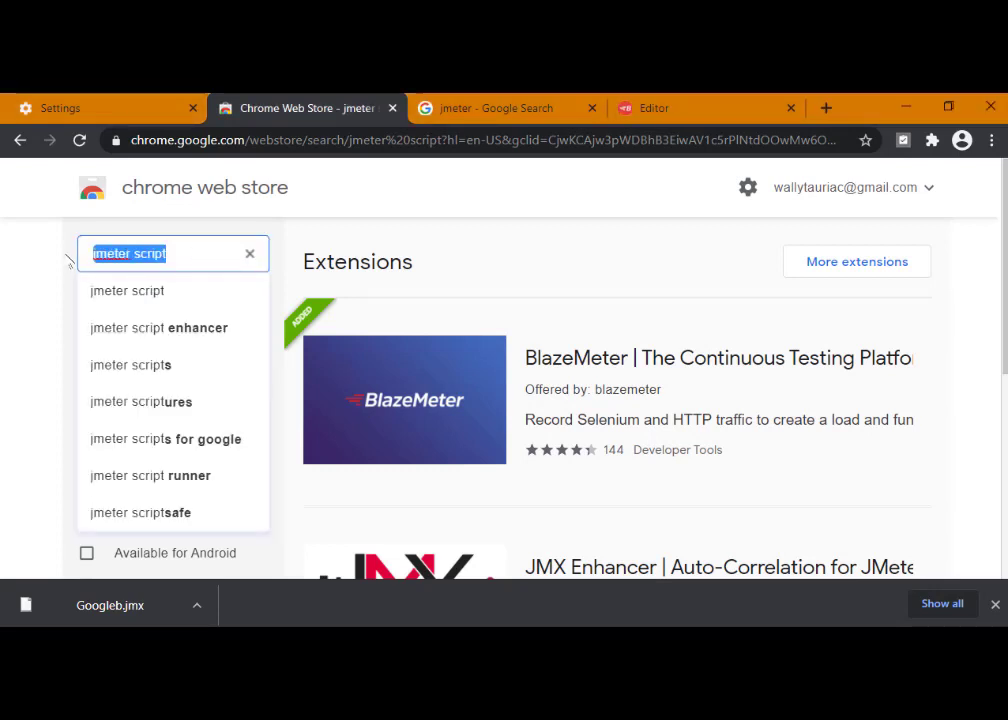
text(blaze)
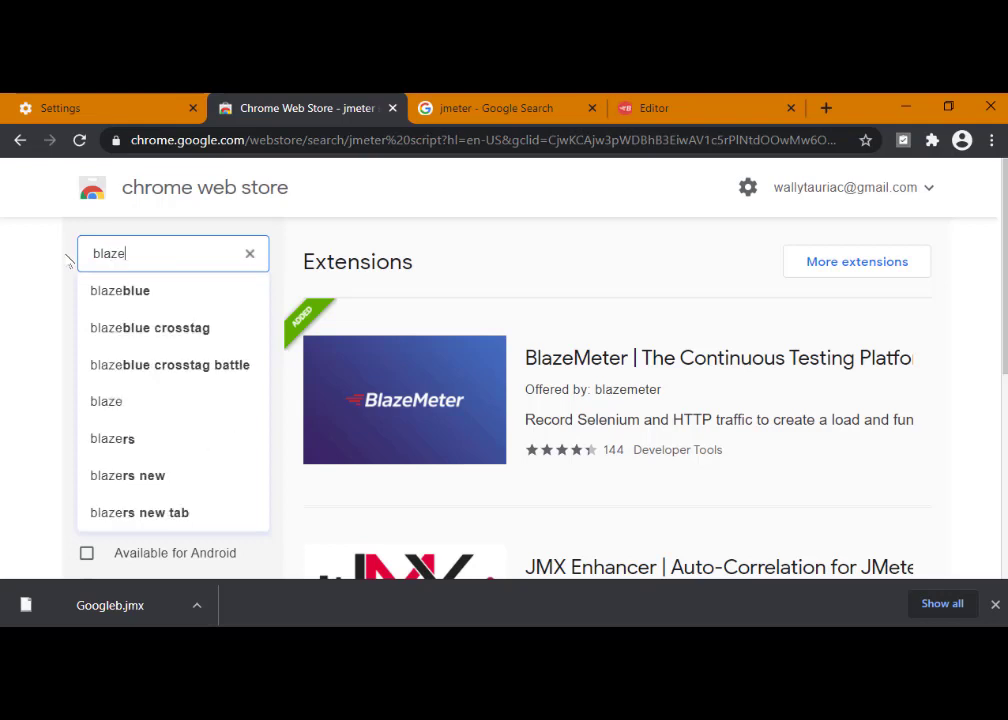
text(meter)
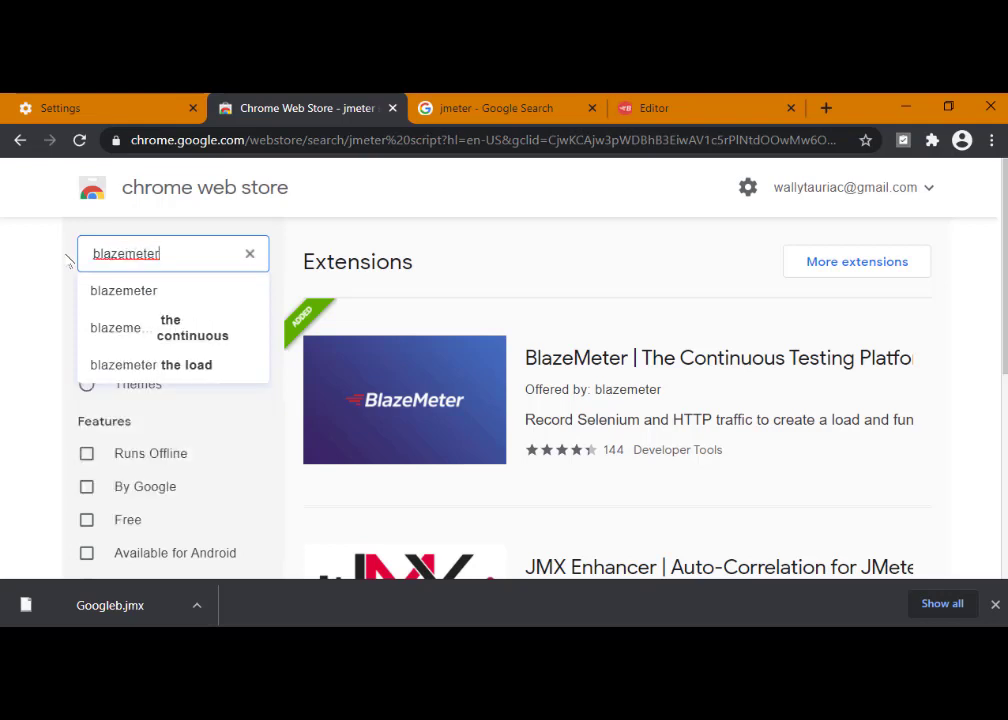
key(Return)
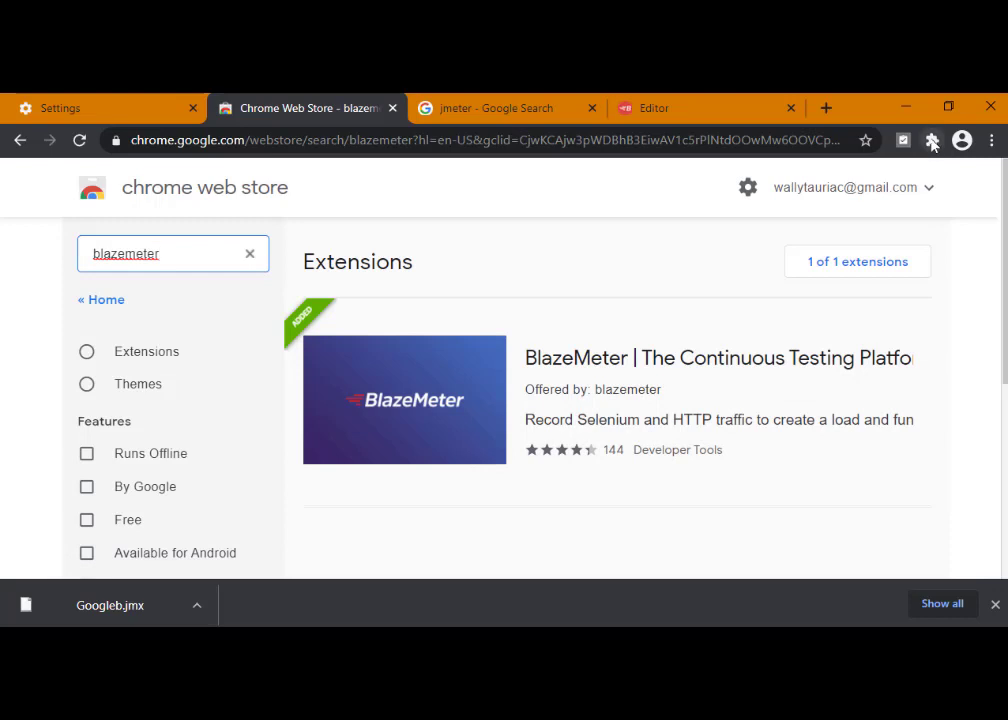
click(932, 142)
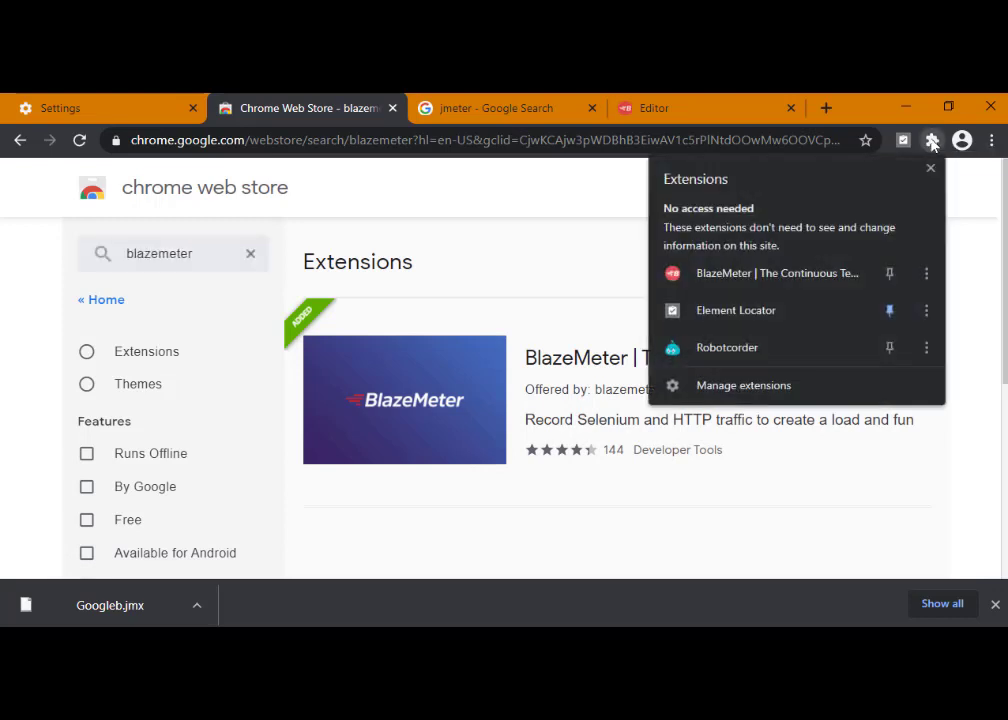